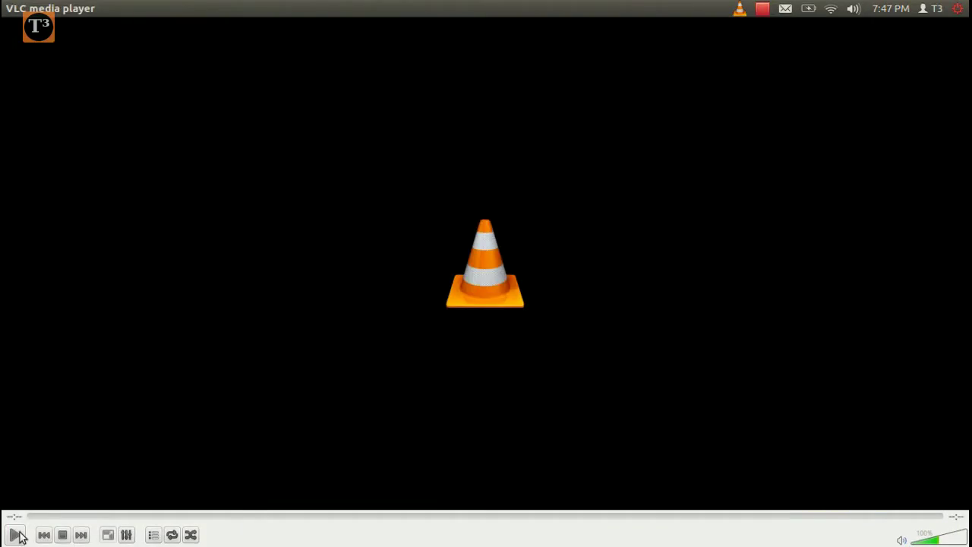
{"action": "left_click", "coordinate": [18, 536]}
{"action": "left_click", "coordinate": [17, 536]}
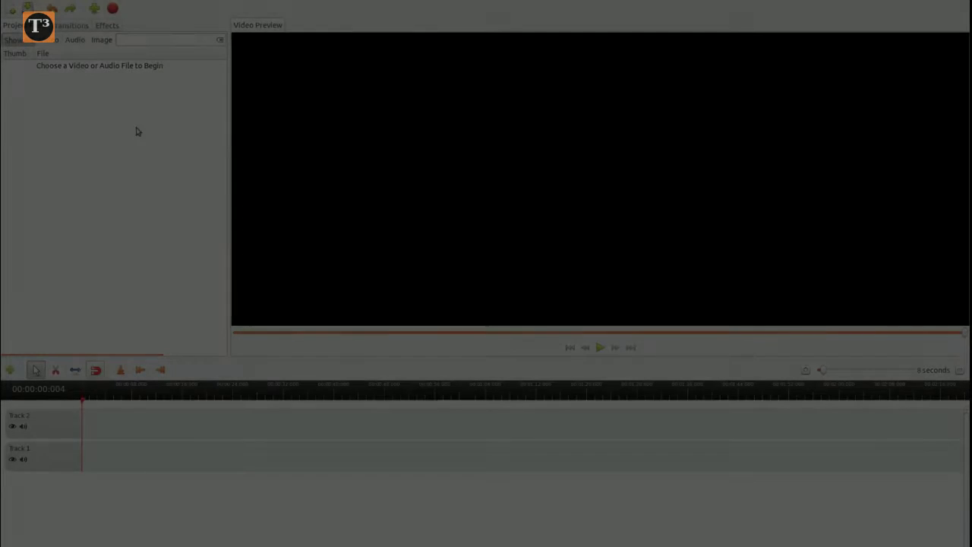
Step: Import DSC_6240.MOV, FOOTAGECRATE-MuzzleFlashSmokeyRifle.mov and the Winchester single shots MP3 from the Desktop folder into the project
{"action": "right_click", "coordinate": [137, 131]}
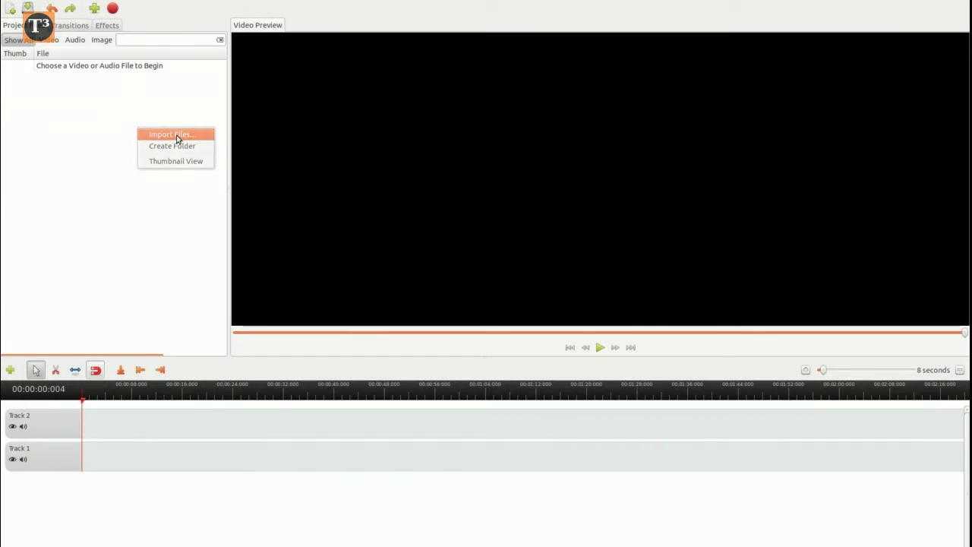
{"action": "left_click", "coordinate": [178, 137]}
{"action": "left_click", "coordinate": [324, 146]}
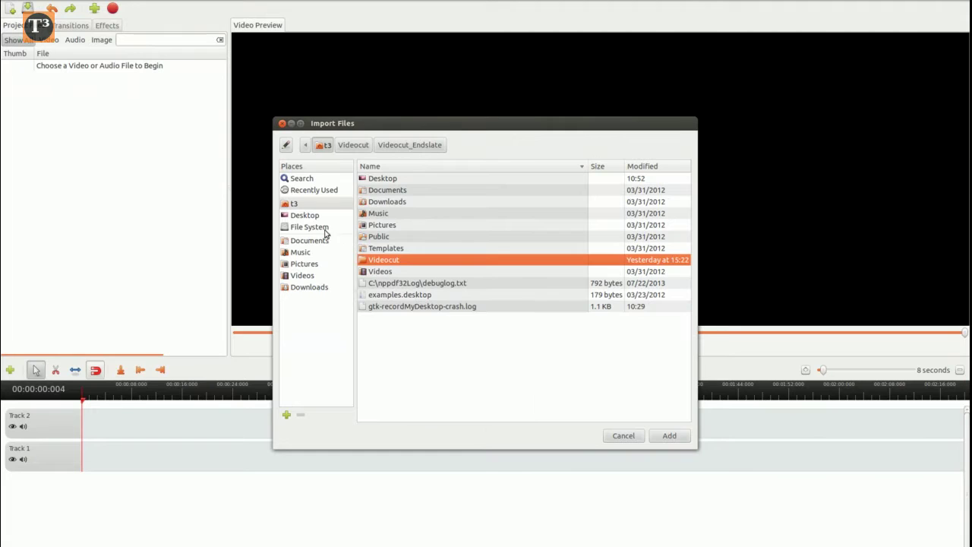
{"action": "left_click", "coordinate": [320, 216]}
{"action": "left_click", "coordinate": [407, 179]}
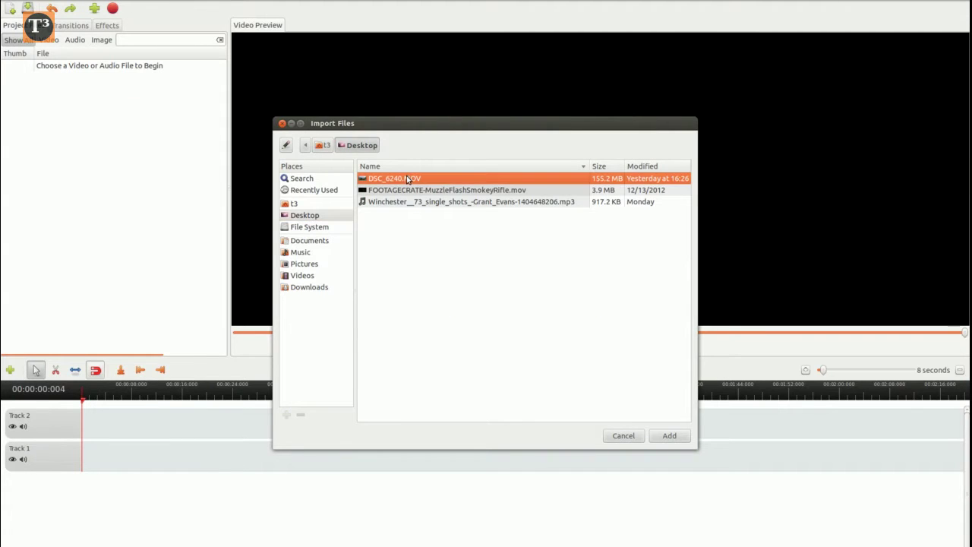
{"action": "left_click_drag", "start_coordinate": [408, 192], "coordinate": [408, 204]}
{"action": "left_click", "coordinate": [669, 436]}
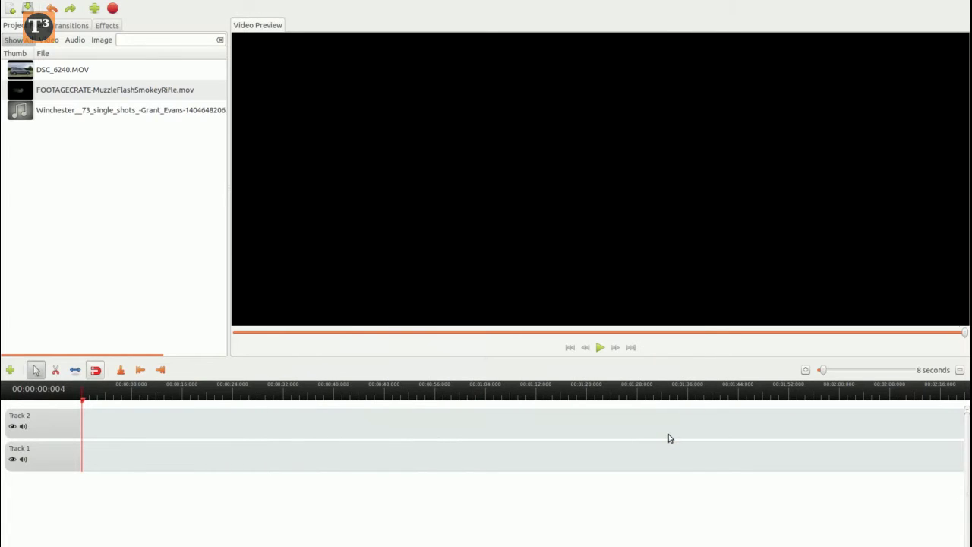
Step: Place DSC_6240.MOV at the beginning of Track 1
{"action": "left_click", "coordinate": [26, 71]}
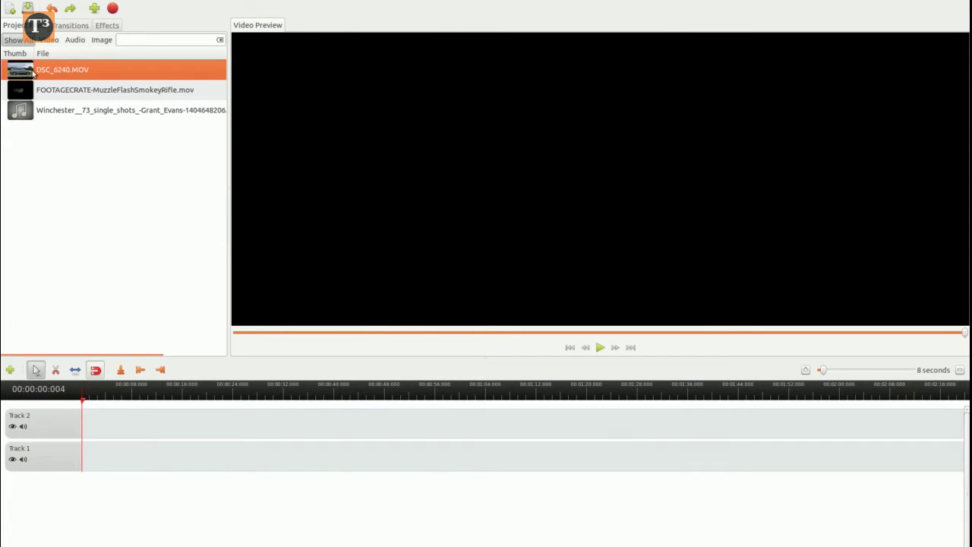
{"action": "left_click_drag", "start_coordinate": [33, 73], "coordinate": [97, 461]}
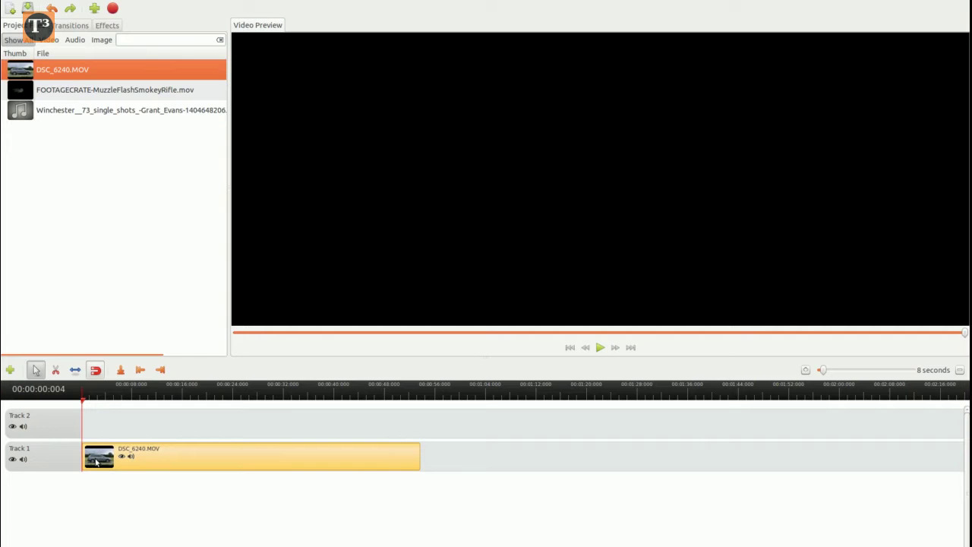
Step: Play DSC_6240.MOV from about 33 seconds and examine when the man fires the toy gun, then pause
{"action": "left_click", "coordinate": [291, 399]}
{"action": "left_click", "coordinate": [287, 397]}
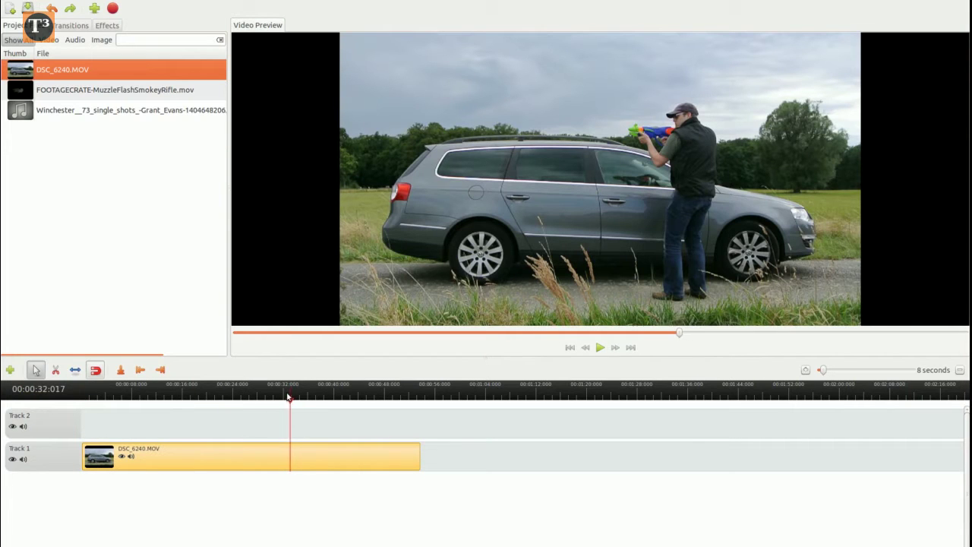
{"action": "left_click", "coordinate": [292, 396]}
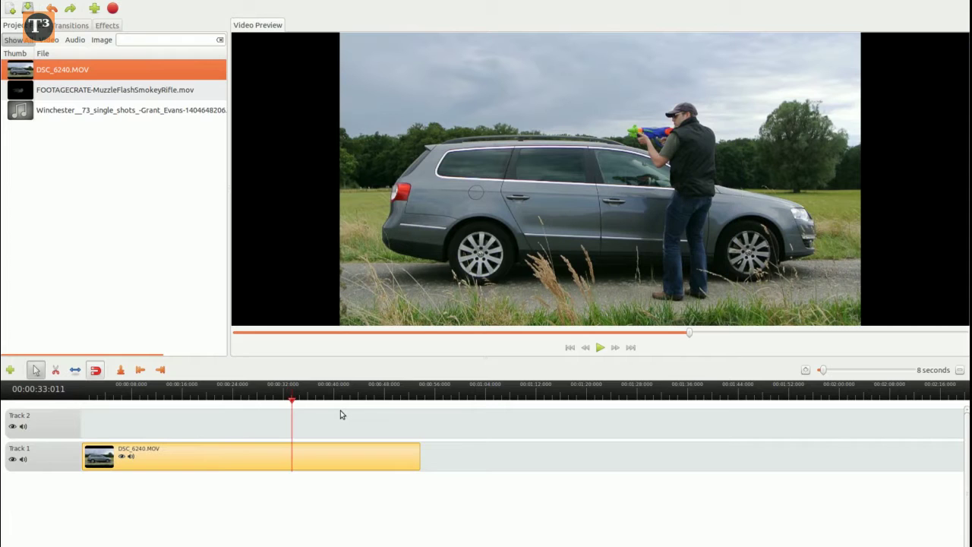
{"action": "key", "text": "Right"}
{"action": "key", "text": "Right"}
{"action": "key", "text": "Right"}
{"action": "key", "text": "Right"}
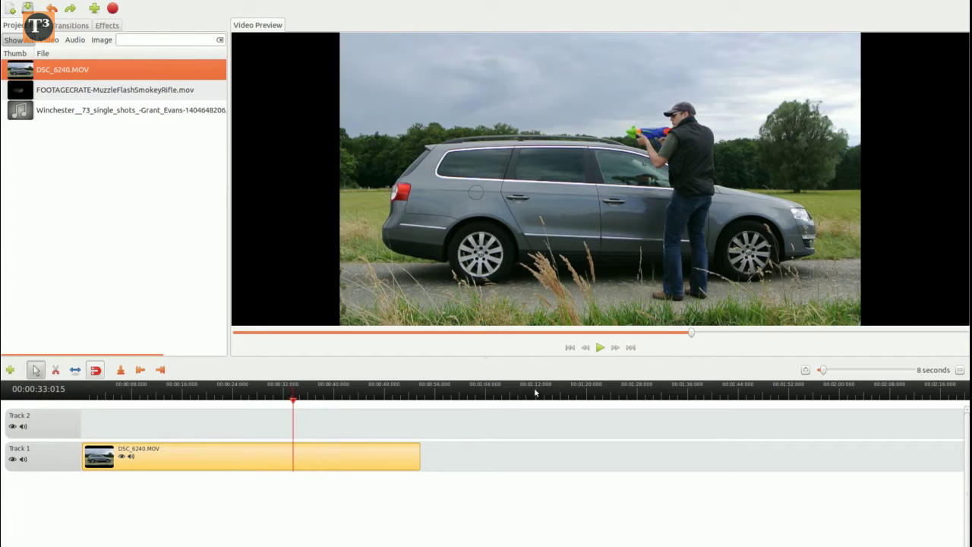
{"action": "left_click", "coordinate": [600, 347]}
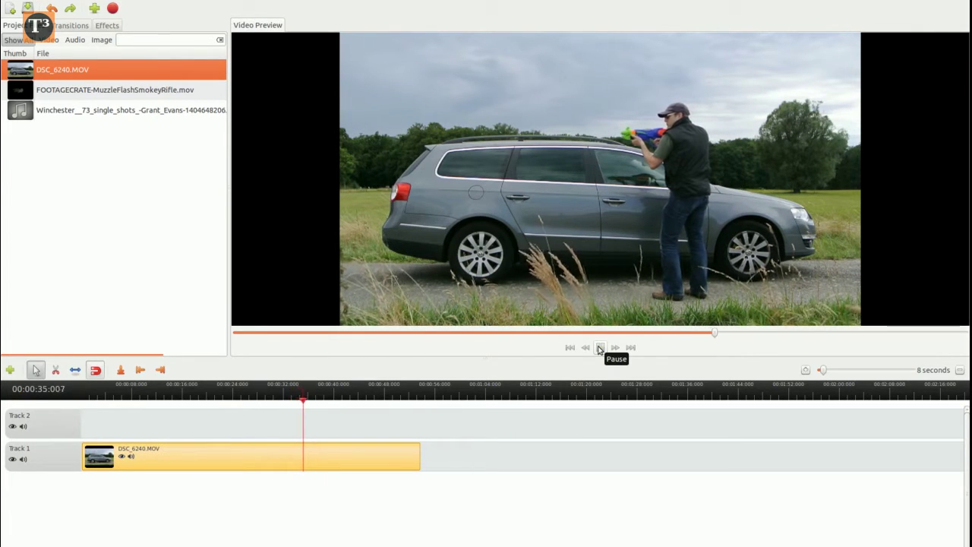
{"action": "left_click", "coordinate": [600, 347]}
Step: Step the playhead back to the firing frame at 00:00:35:017 and place the muzzle flash clip there on Track 2
{"action": "key", "text": "Left"}
{"action": "key", "text": "Left"}
{"action": "key", "text": "Left"}
{"action": "key", "text": "Left"}
{"action": "key", "text": "Left"}
{"action": "key", "text": "Left"}
{"action": "key", "text": "Left"}
{"action": "key", "text": "Left"}
{"action": "key", "text": "Left"}
{"action": "key", "text": "Left"}
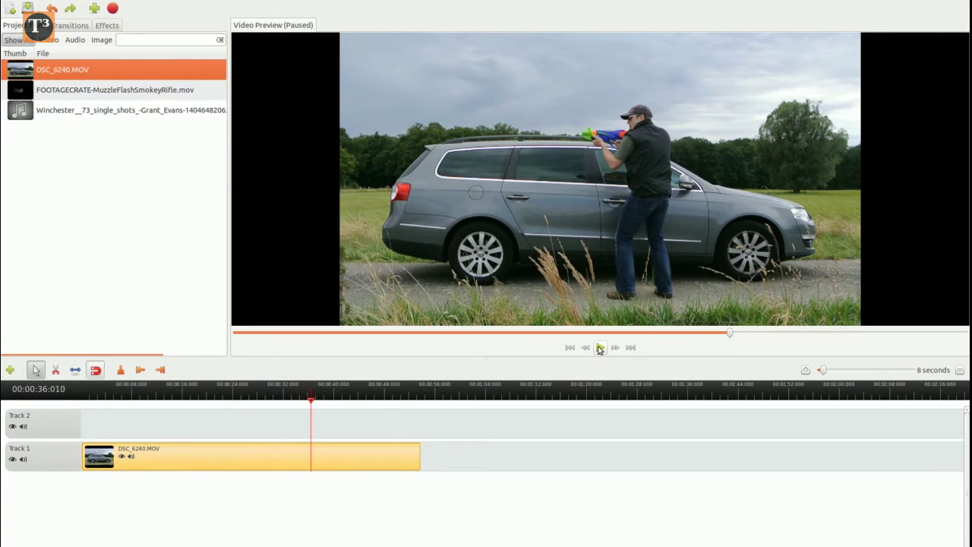
{"action": "key", "text": "Left"}
{"action": "key", "text": "Left"}
{"action": "key", "text": "Left"}
{"action": "key", "text": "Left"}
{"action": "key", "text": "Left"}
{"action": "key", "text": "Left"}
{"action": "key", "text": "Left"}
{"action": "key", "text": "Left"}
{"action": "key", "text": "Left"}
{"action": "key", "text": "Left"}
{"action": "key", "text": "Left"}
{"action": "key", "text": "Left"}
{"action": "key", "text": "Left"}
{"action": "key", "text": "Left"}
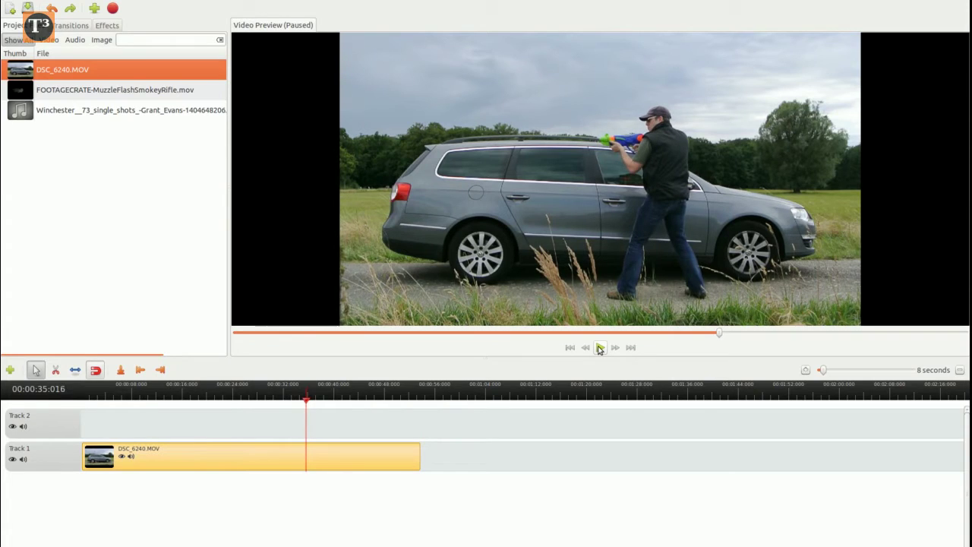
{"action": "key", "text": "Right"}
{"action": "left_click_drag", "start_coordinate": [111, 94], "coordinate": [328, 425]}
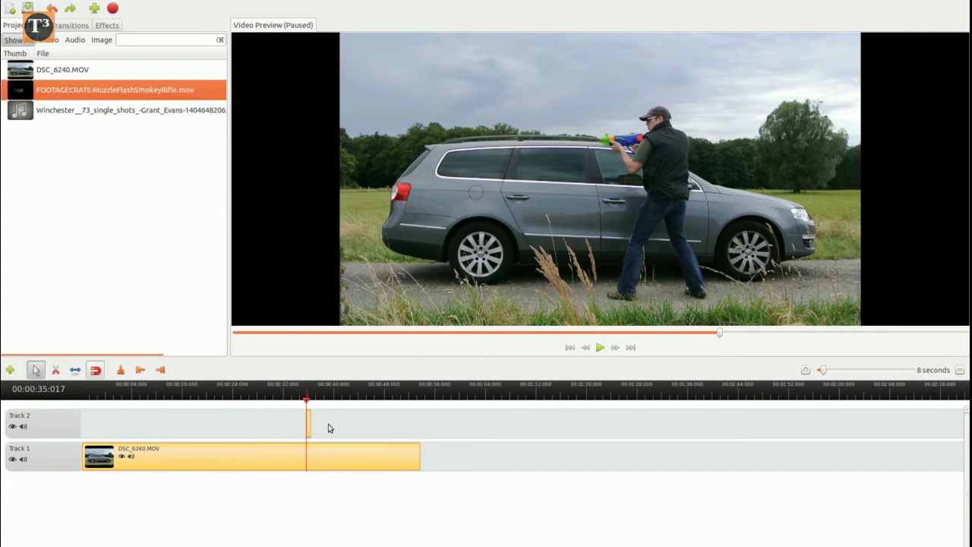
Step: Step through the frames around the start of the muzzle flash clip to examine the flash's timing, position and size
{"action": "left_click", "coordinate": [302, 398]}
{"action": "key", "text": "Right"}
{"action": "key", "text": "Right"}
{"action": "key", "text": "Right"}
{"action": "key", "text": "Right"}
{"action": "key", "text": "Right"}
{"action": "key", "text": "Right"}
{"action": "key", "text": "Right"}
{"action": "key", "text": "Right"}
{"action": "key", "text": "Right"}
{"action": "key", "text": "Right"}
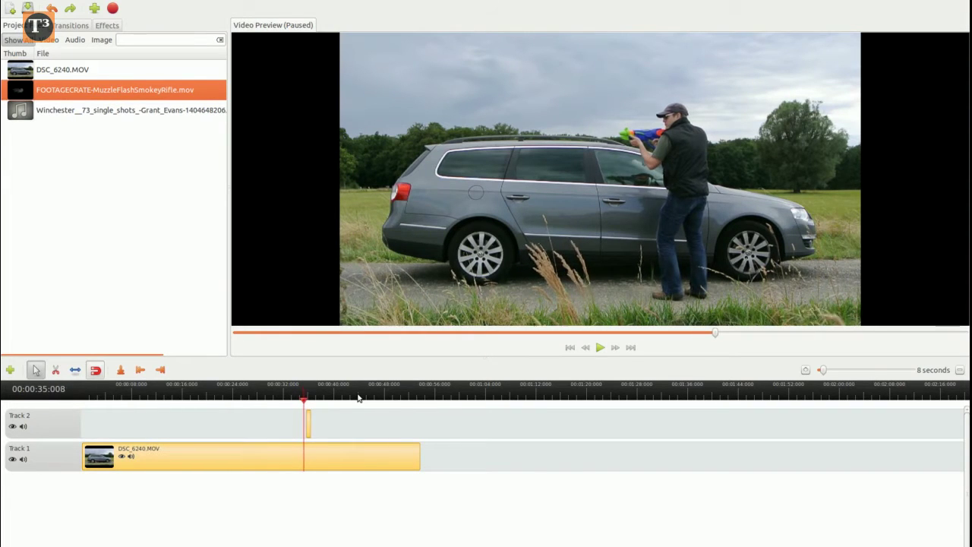
{"action": "key", "text": "Right"}
{"action": "key", "text": "Right"}
{"action": "key", "text": "Right"}
{"action": "key", "text": "Right"}
{"action": "key", "text": "Right"}
{"action": "key", "text": "Right"}
{"action": "key", "text": "Right"}
{"action": "key", "text": "Right"}
{"action": "key", "text": "Right"}
{"action": "key", "text": "Right"}
{"action": "key", "text": "Right"}
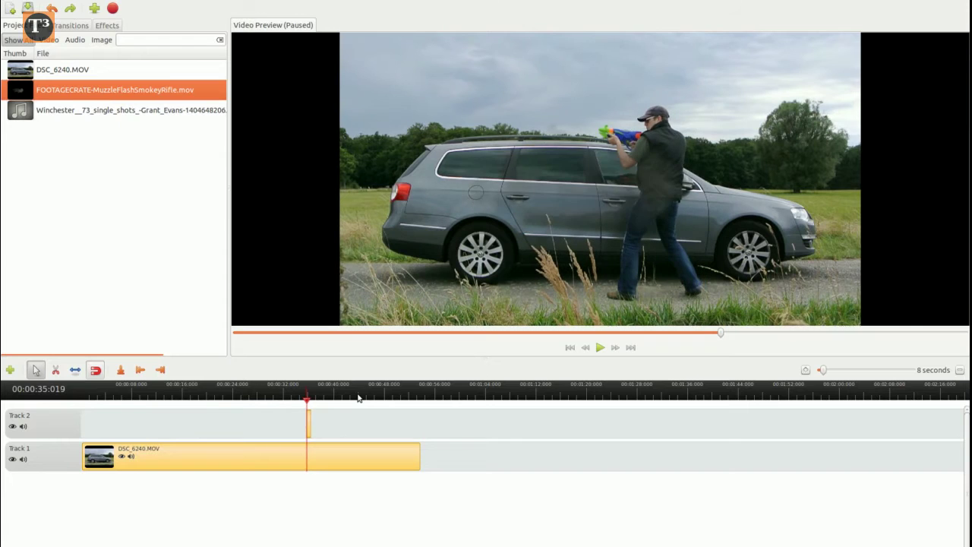
{"action": "key", "text": "Left"}
{"action": "key", "text": "Left"}
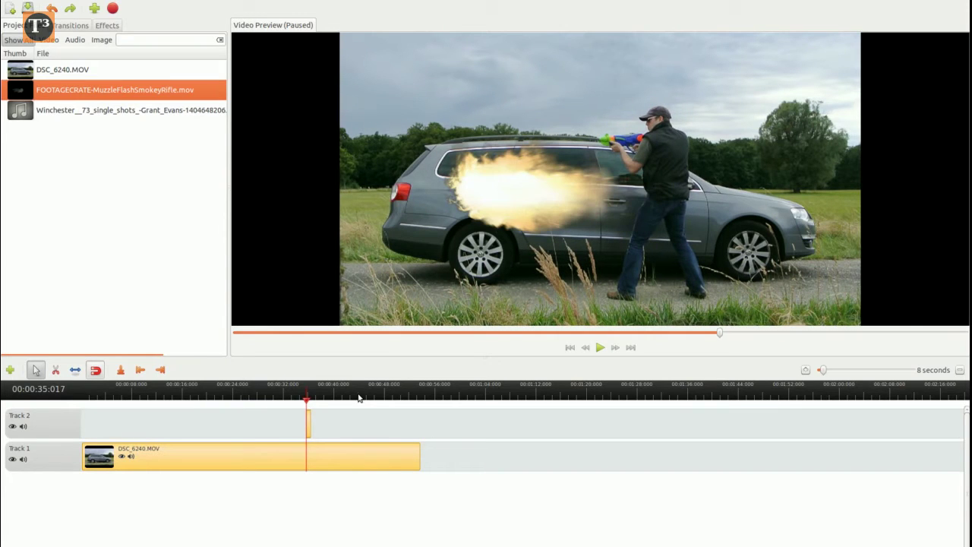
Step: Add the Flippo effect to the muzzle flash clip on Track 2 and set its Y axis option to No
{"action": "right_click", "coordinate": [309, 427]}
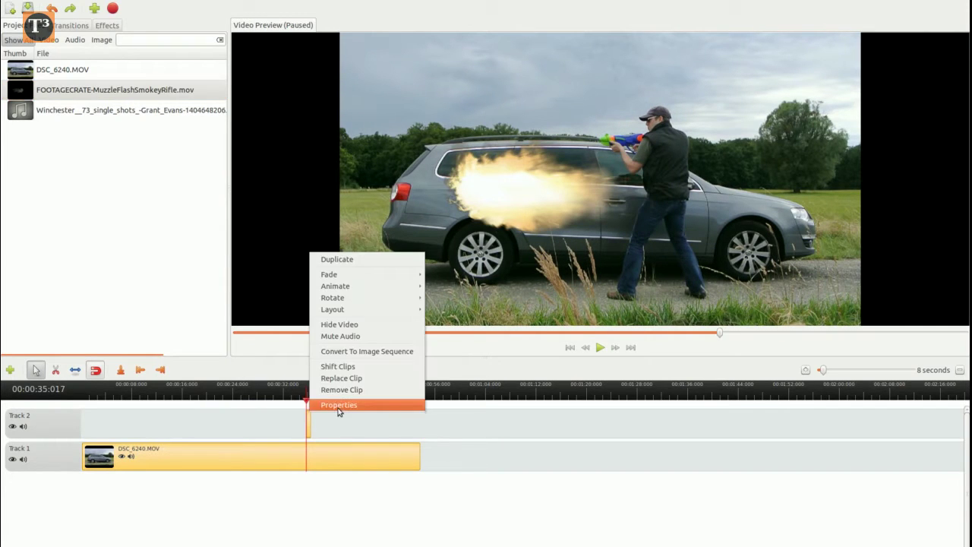
{"action": "left_click", "coordinate": [340, 406]}
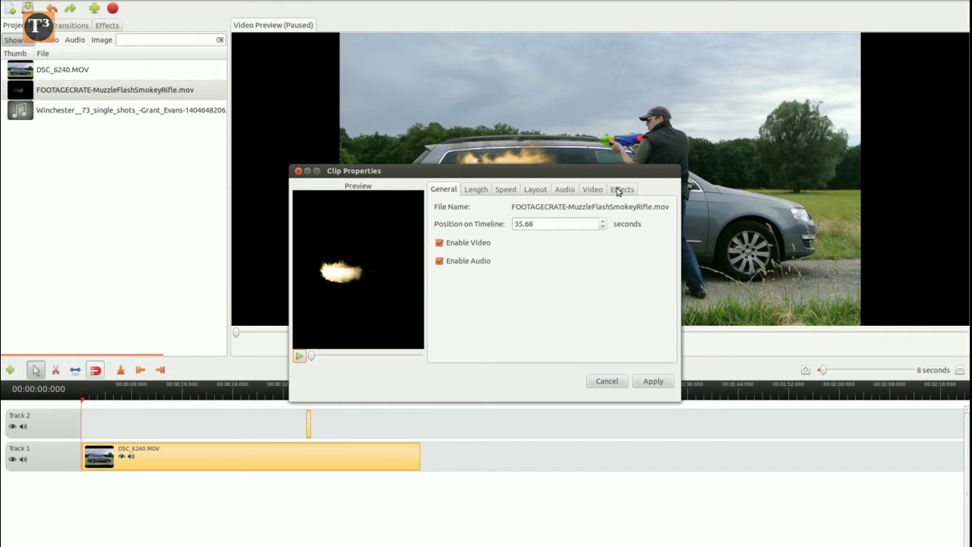
{"action": "left_click", "coordinate": [618, 190]}
{"action": "left_click", "coordinate": [436, 339]}
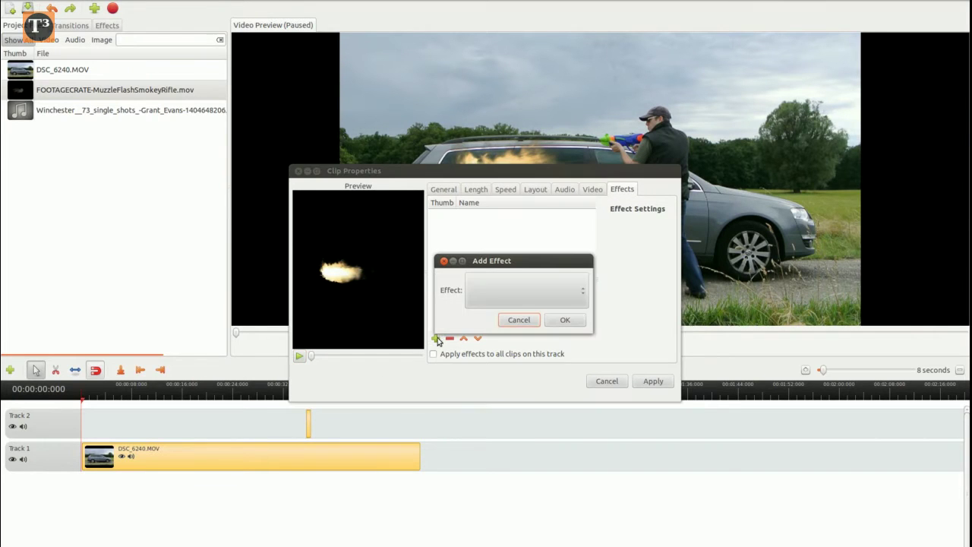
{"action": "left_click", "coordinate": [553, 297]}
{"action": "scroll", "coordinate": [569, 290], "scroll_direction": "down", "scroll_amount": 5}
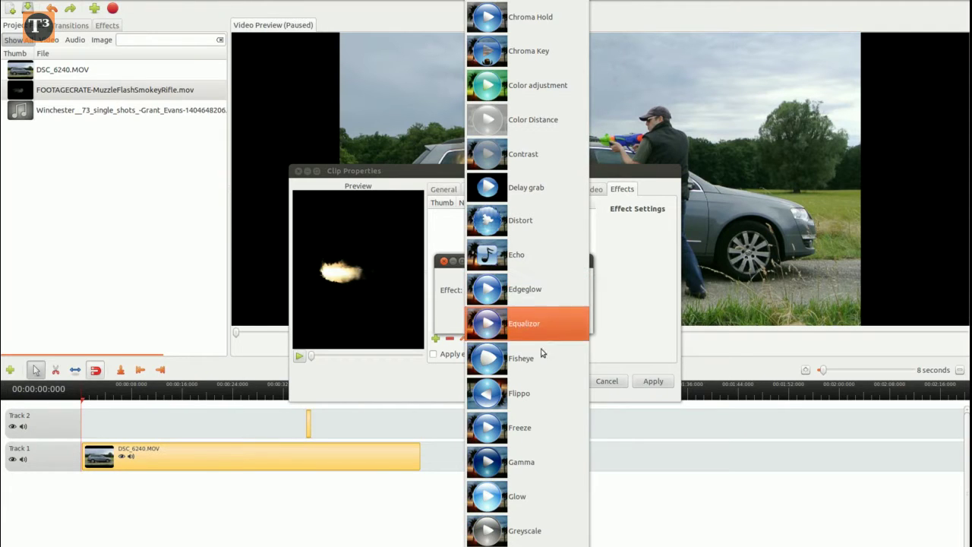
{"action": "left_click", "coordinate": [537, 383]}
{"action": "left_click", "coordinate": [562, 320]}
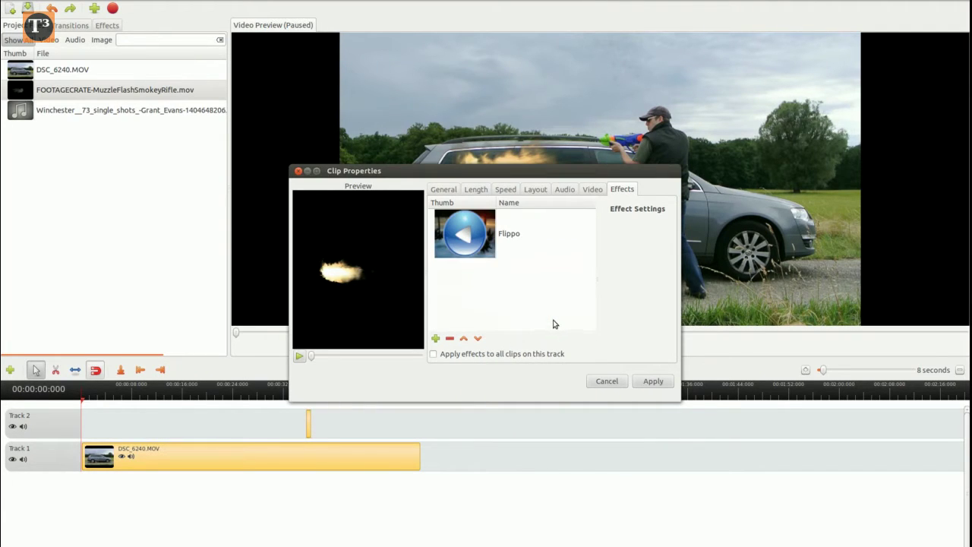
{"action": "left_click", "coordinate": [494, 236]}
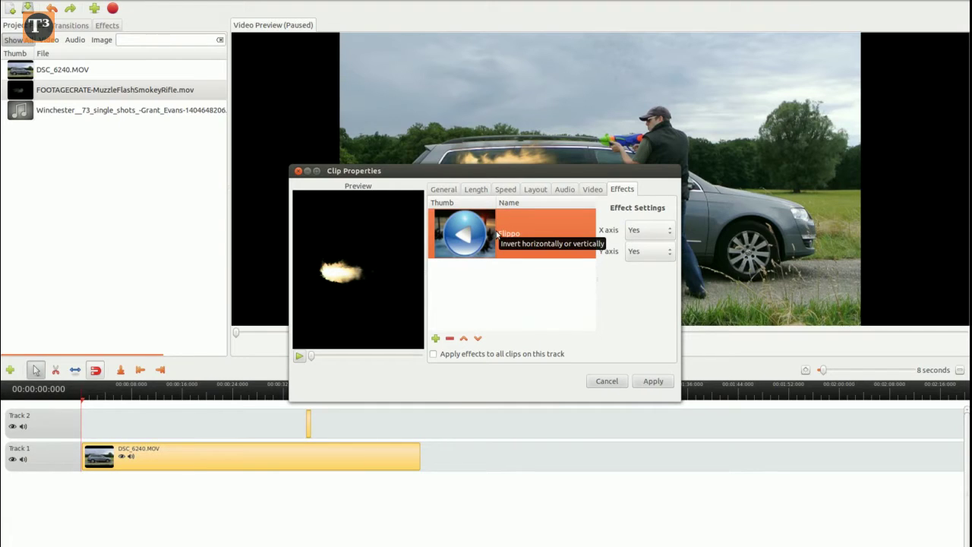
{"action": "left_click", "coordinate": [650, 252]}
{"action": "left_click", "coordinate": [646, 266]}
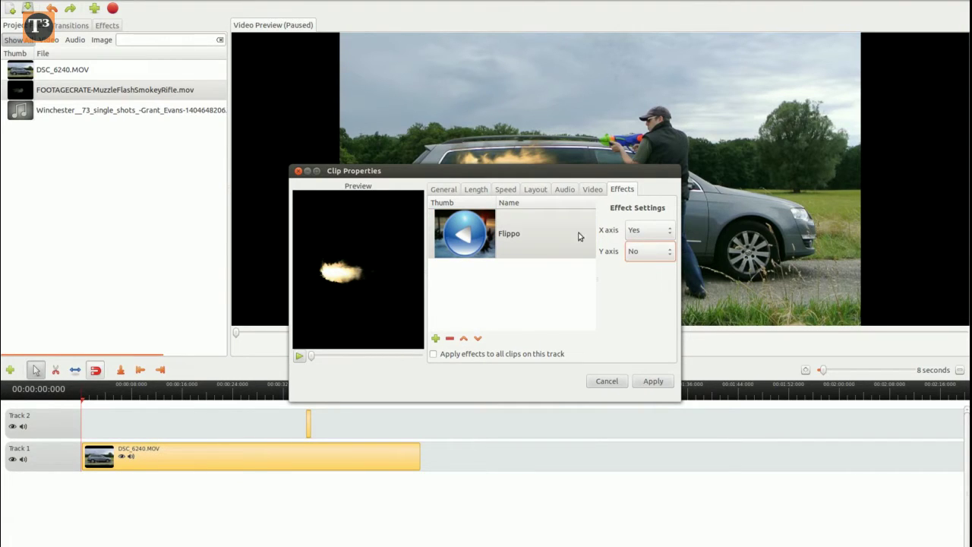
Step: For the flash clip's Start of Clip key frame, set height and width to 20%, X to 34% and Y to 25%
{"action": "left_click", "coordinate": [536, 189]}
{"action": "left_click", "coordinate": [621, 228]}
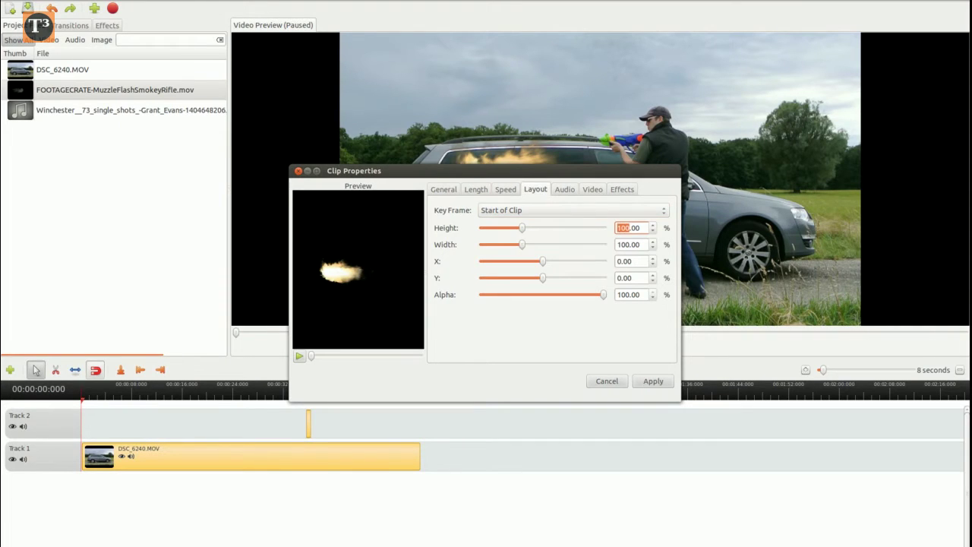
{"action": "type", "text": "20"}
{"action": "key", "text": "Tab"}
{"action": "type", "text": "20"}
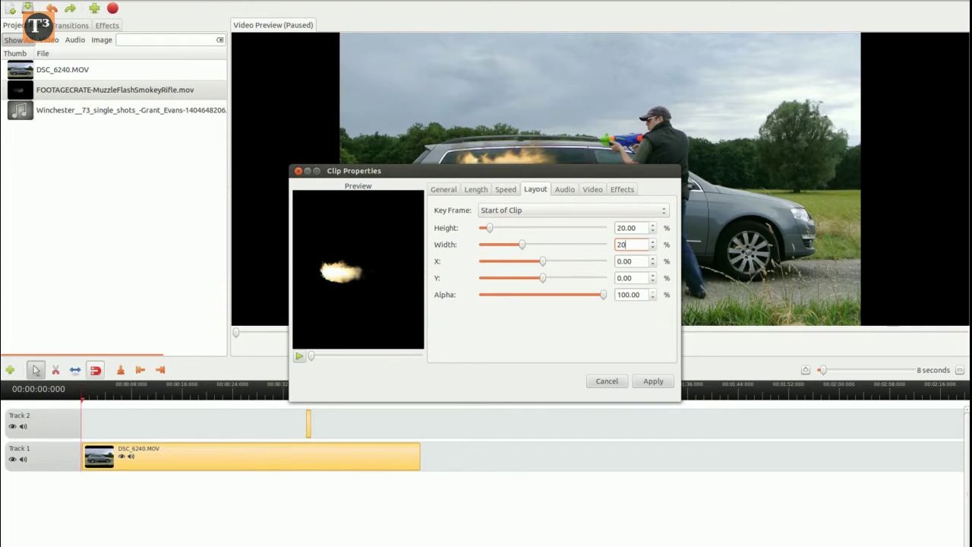
{"action": "key", "text": "Tab"}
{"action": "type", "text": "34"}
{"action": "key", "text": "Tab"}
{"action": "type", "text": "2"}
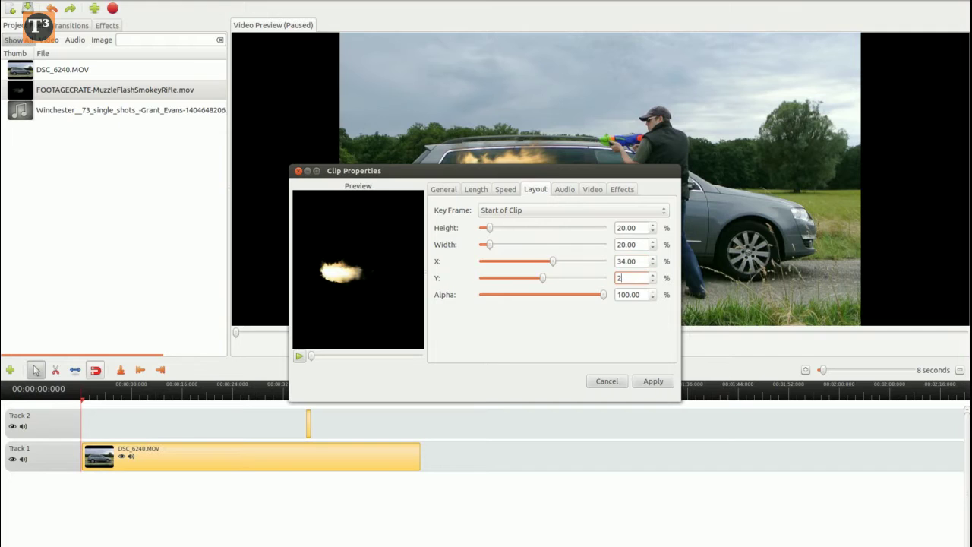
{"action": "type", "text": "5"}
Step: For the End of Clip key frame, set height and width to 20%, X to 34% and Y to 25%, and apply the properties
{"action": "left_click", "coordinate": [540, 205]}
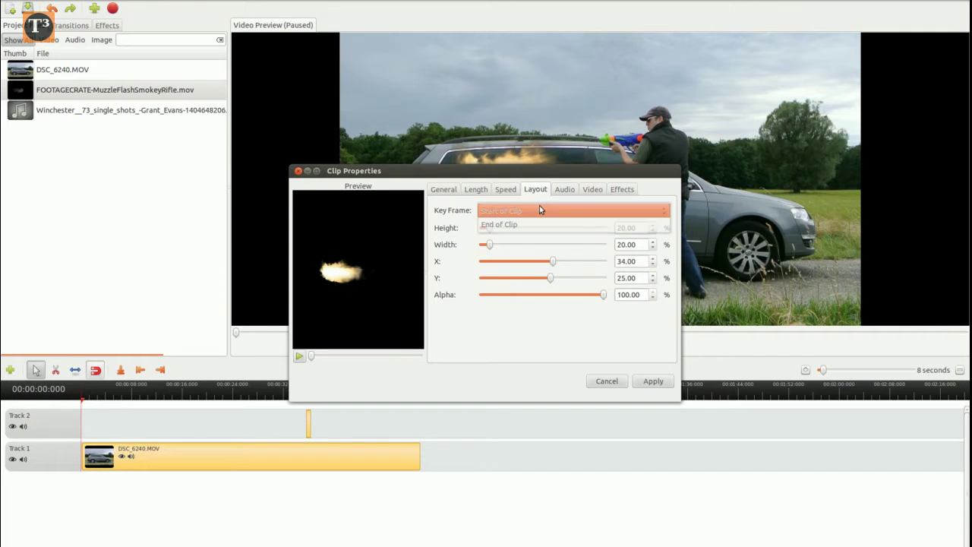
{"action": "left_click", "coordinate": [534, 221]}
{"action": "left_click", "coordinate": [623, 227]}
{"action": "type", "text": "2"}
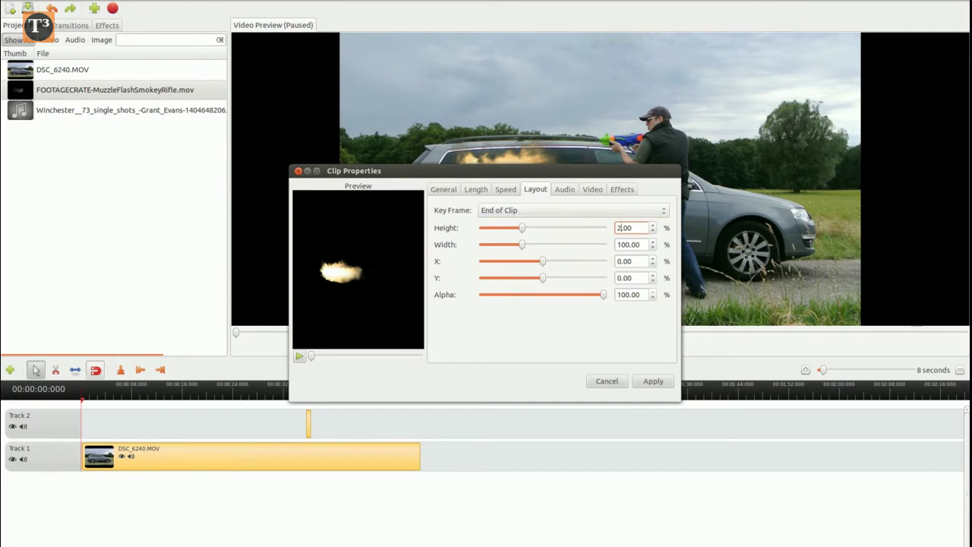
{"action": "type", "text": "0"}
{"action": "key", "text": "Tab"}
{"action": "type", "text": "20"}
{"action": "key", "text": "Tab"}
{"action": "type", "text": "3"}
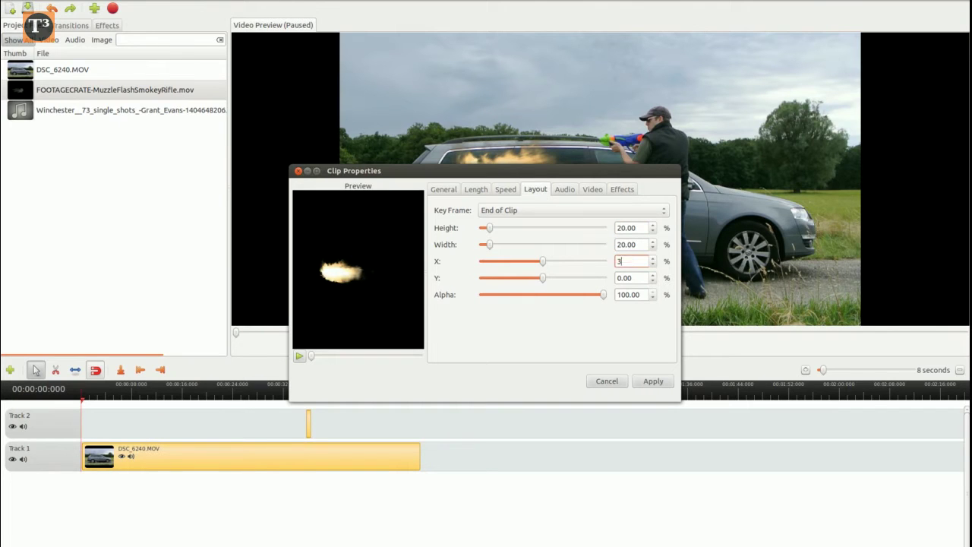
{"action": "type", "text": "4"}
{"action": "key", "text": "Tab"}
{"action": "type", "text": "25"}
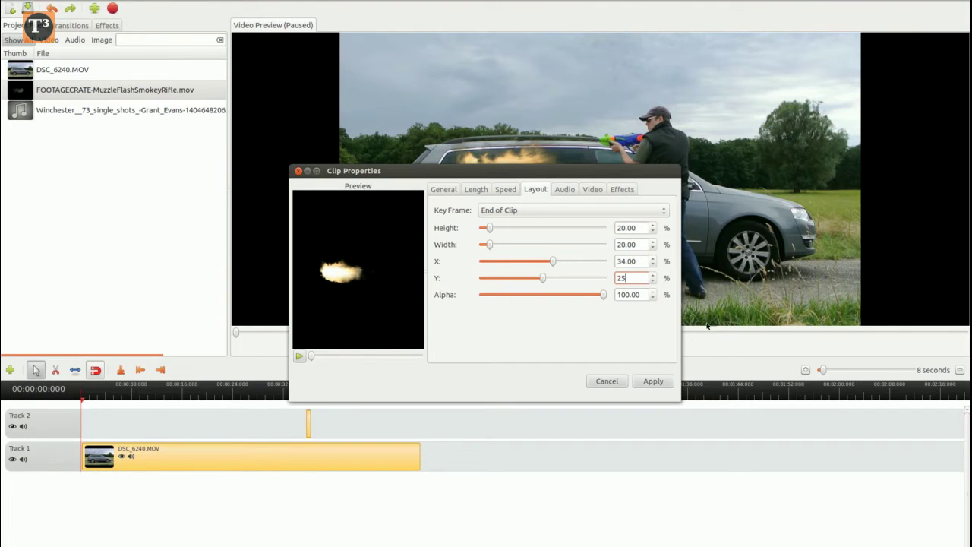
{"action": "left_click", "coordinate": [652, 382]}
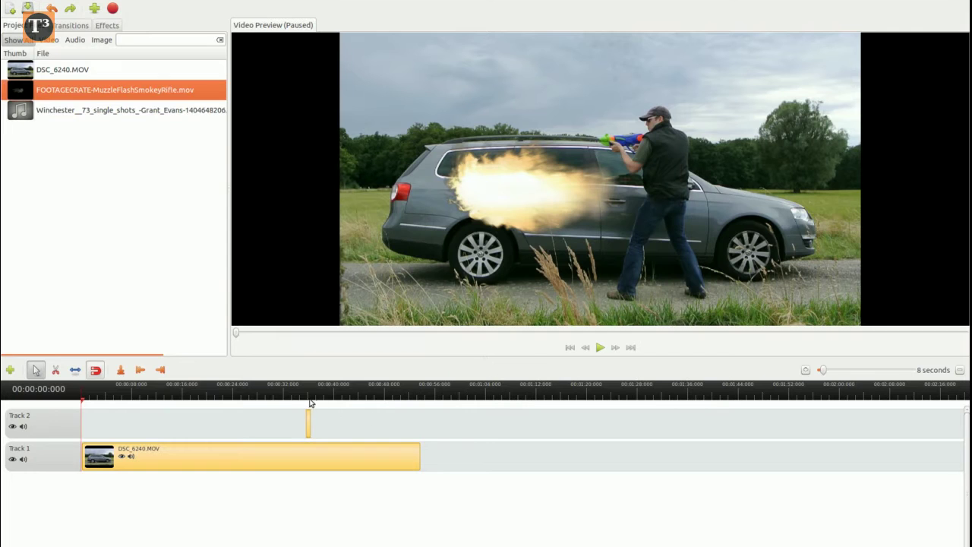
Step: Check the flash's start frame by frame, then play the footage from about 34 seconds through the shot to review the muzzle flash
{"action": "left_click", "coordinate": [306, 399]}
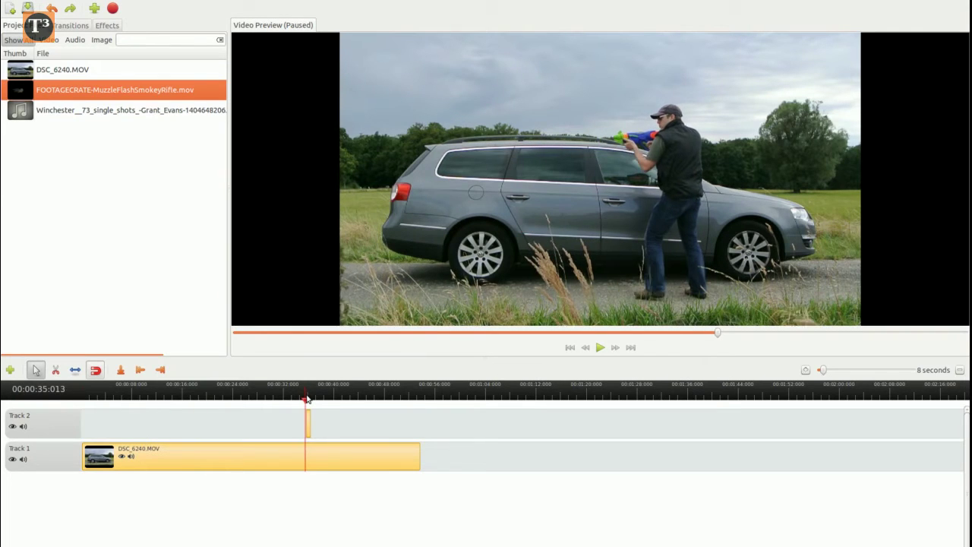
{"action": "left_click_drag", "start_coordinate": [306, 395], "coordinate": [307, 395]}
{"action": "key", "text": "Left"}
{"action": "key", "text": "Left"}
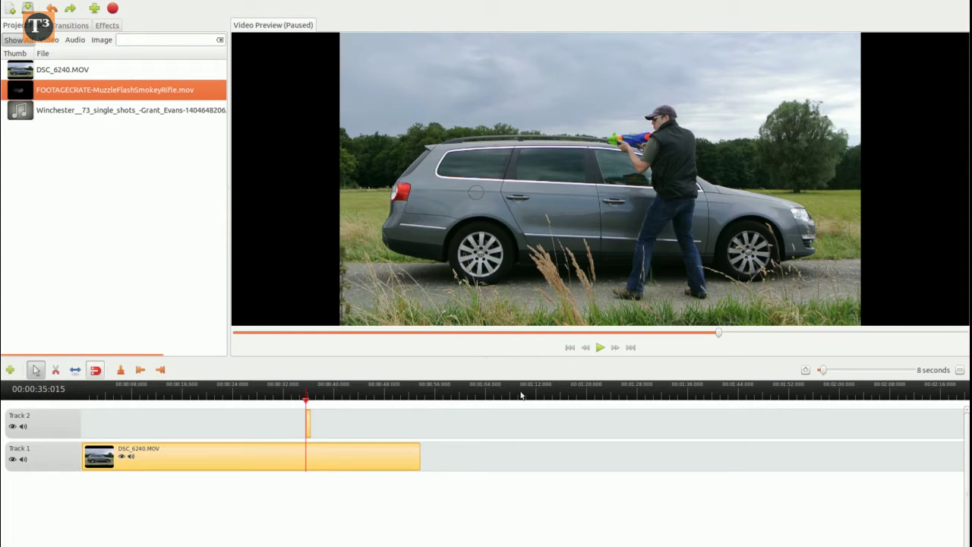
{"action": "left_click", "coordinate": [301, 399]}
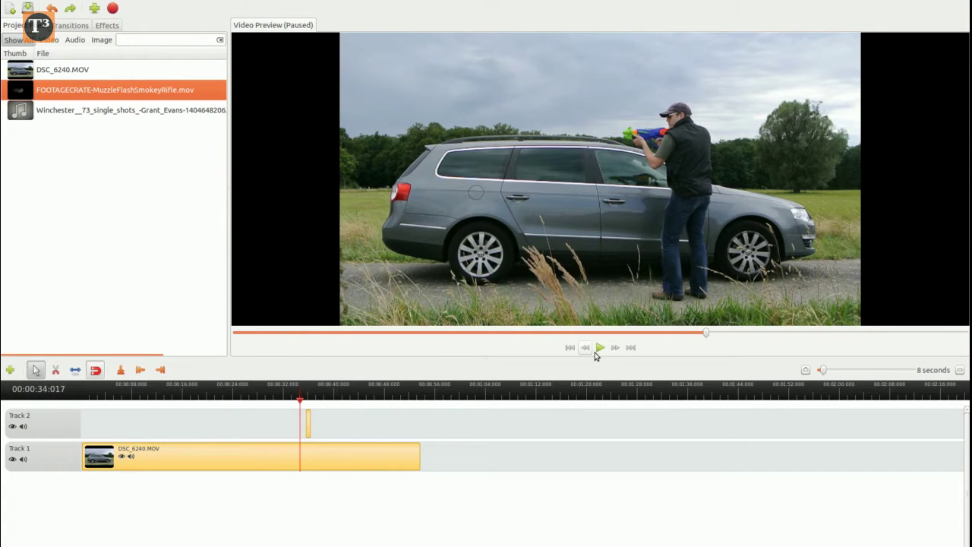
{"action": "left_click", "coordinate": [599, 349]}
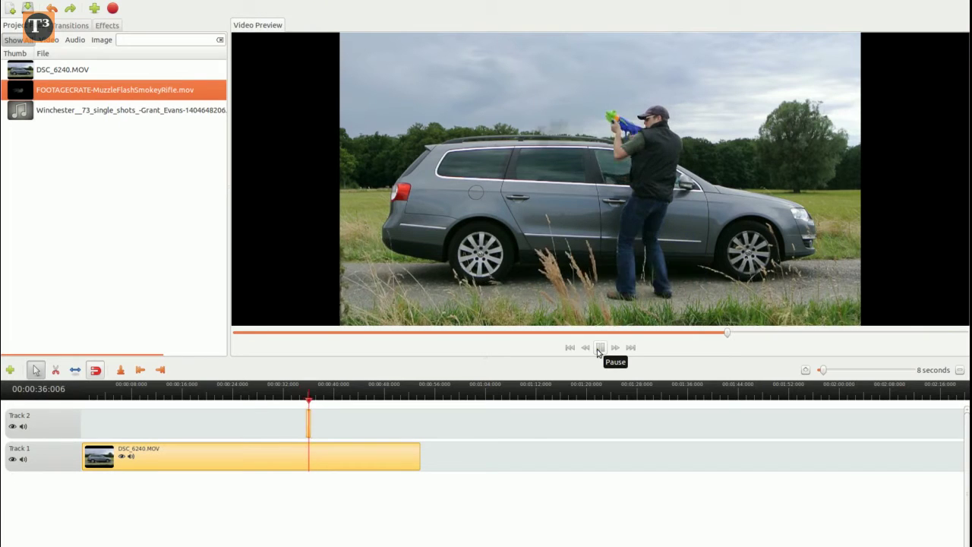
{"action": "left_click", "coordinate": [599, 348]}
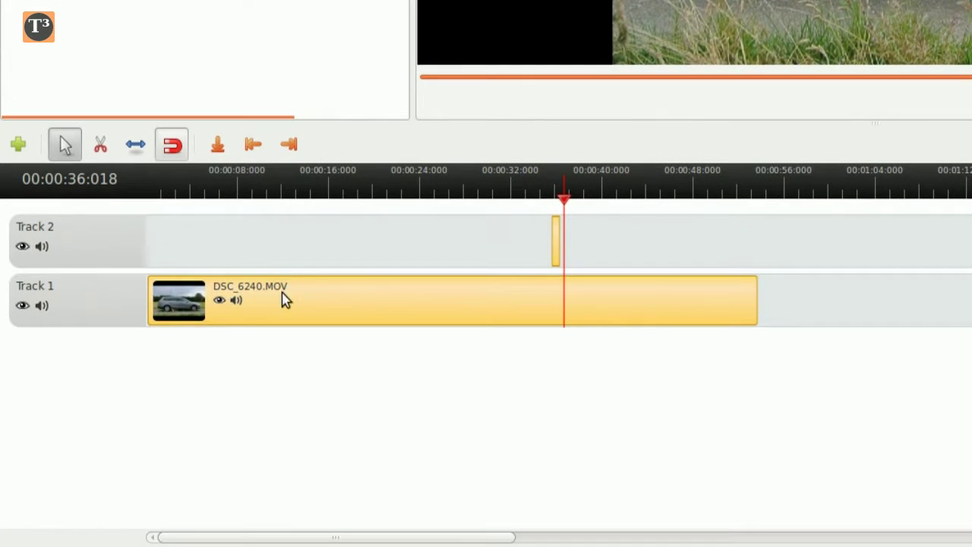
Step: Add a track below Track 1 and place the Winchester single-shots sound file on it near the muzzle flash clip
{"action": "right_click", "coordinate": [68, 459]}
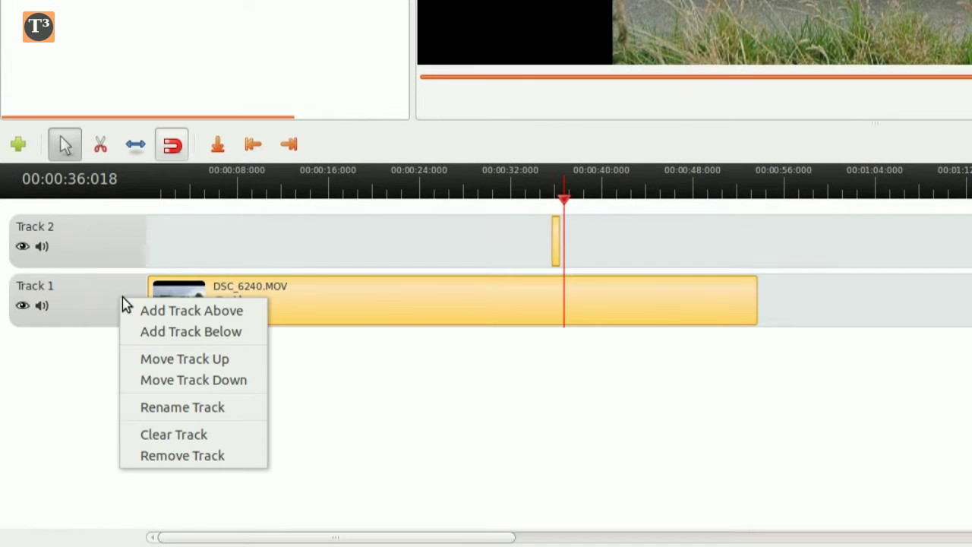
{"action": "left_click", "coordinate": [213, 333]}
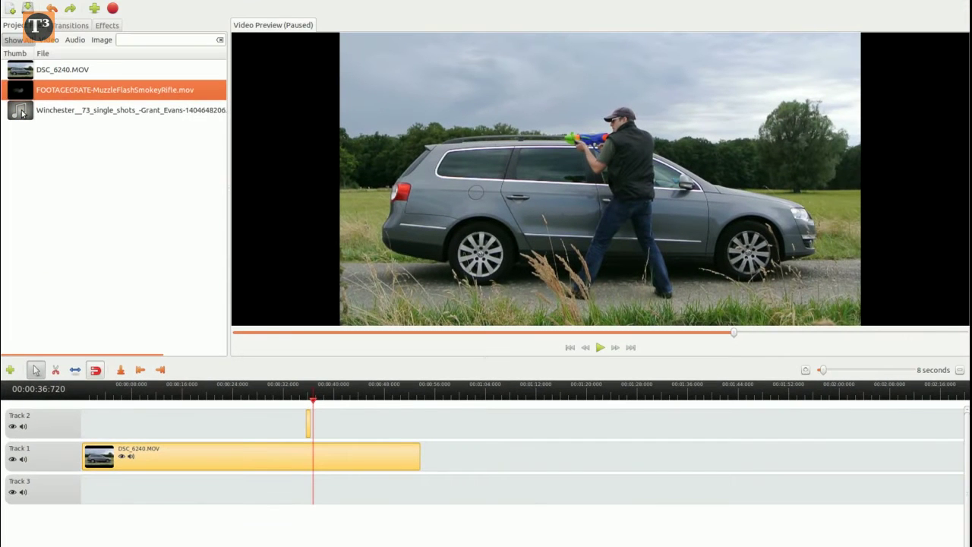
{"action": "left_click_drag", "start_coordinate": [23, 113], "coordinate": [337, 486]}
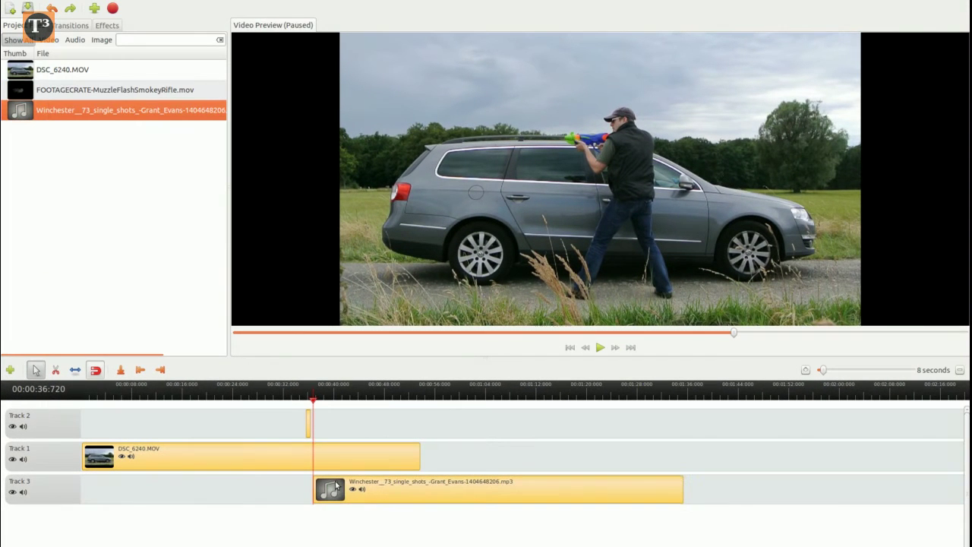
Step: Copy the muzzle flash clip's timeline position from its properties and close them without changes
{"action": "right_click", "coordinate": [308, 429]}
{"action": "left_click", "coordinate": [327, 406]}
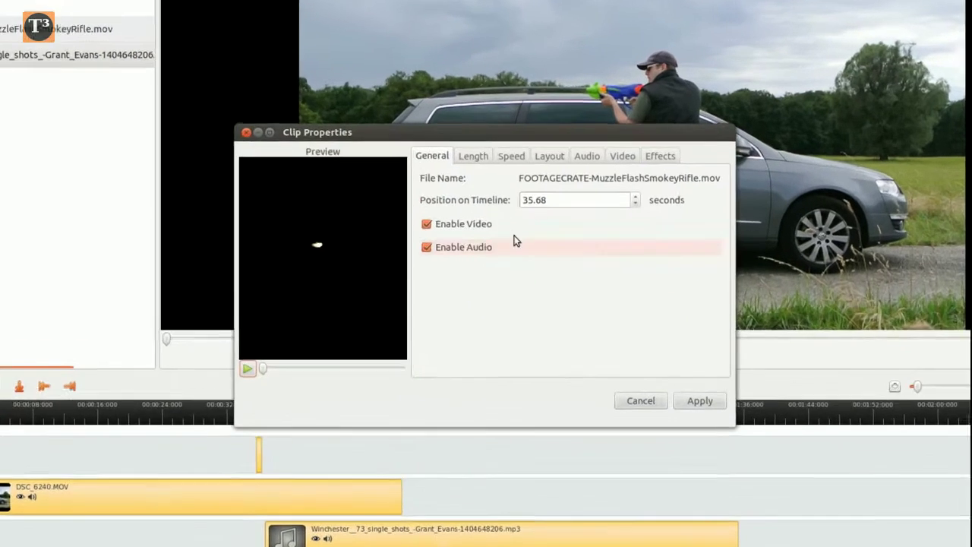
{"action": "double_click", "coordinate": [549, 200]}
{"action": "right_click", "coordinate": [529, 202]}
{"action": "left_click", "coordinate": [556, 225]}
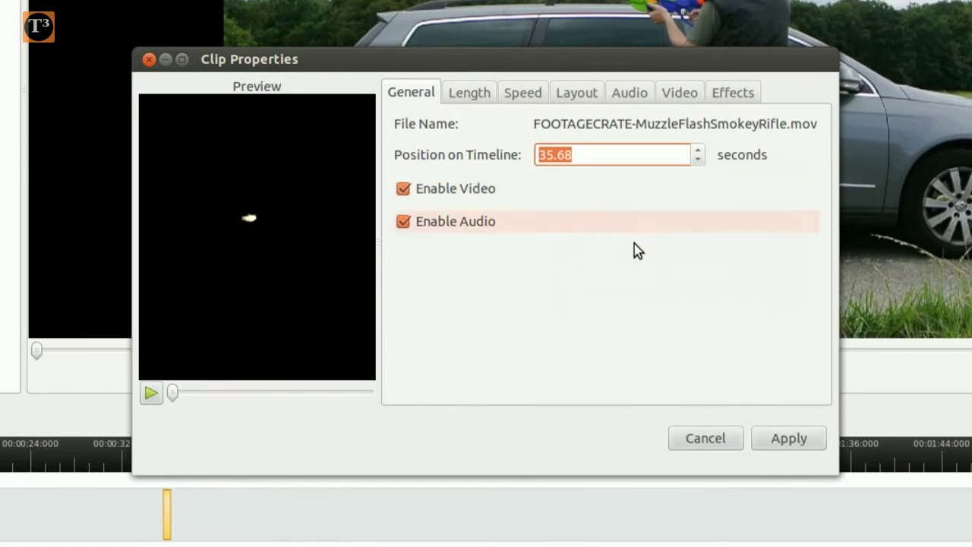
{"action": "left_click", "coordinate": [703, 438]}
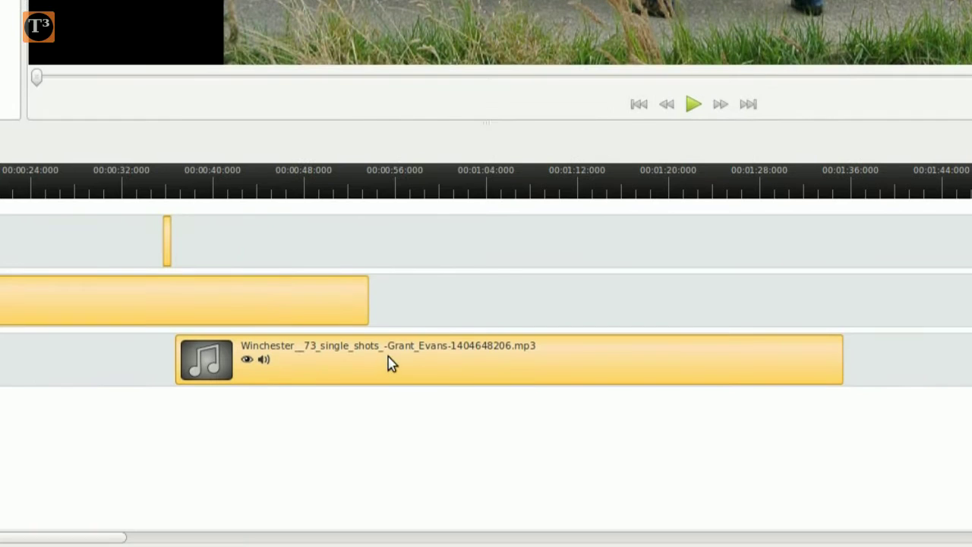
Step: In the gunshot sound clip's properties, paste 35.68 seconds as its position on the timeline
{"action": "right_click", "coordinate": [398, 355]}
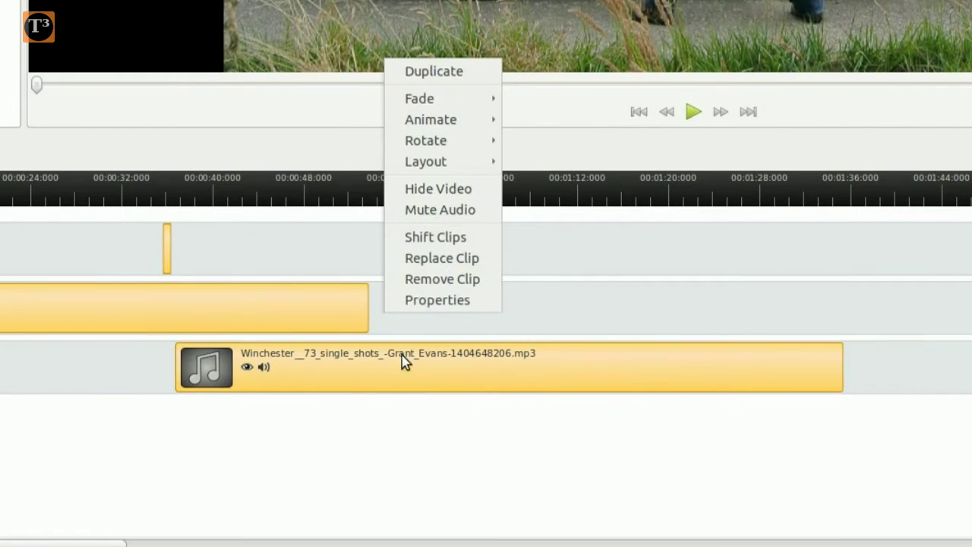
{"action": "left_click", "coordinate": [456, 300]}
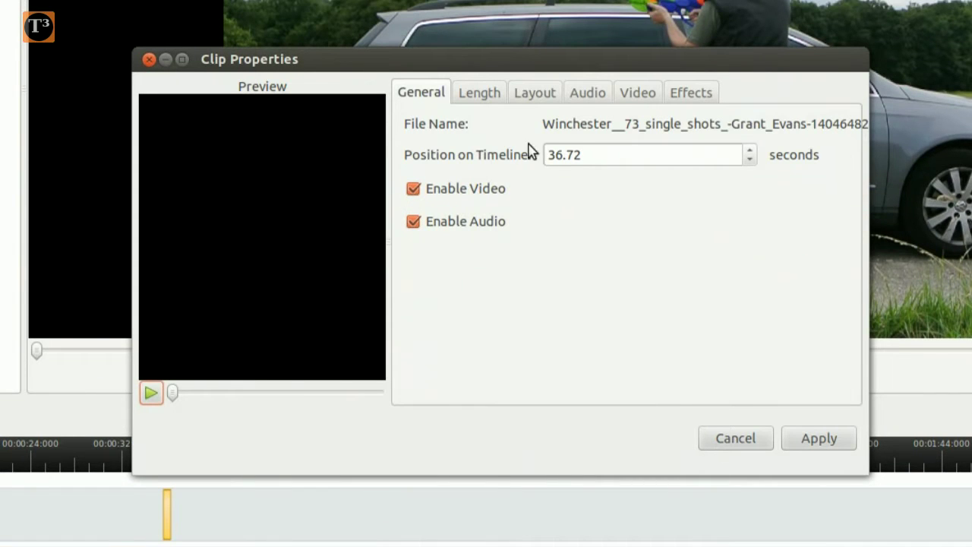
{"action": "double_click", "coordinate": [593, 156]}
{"action": "right_click", "coordinate": [593, 156]}
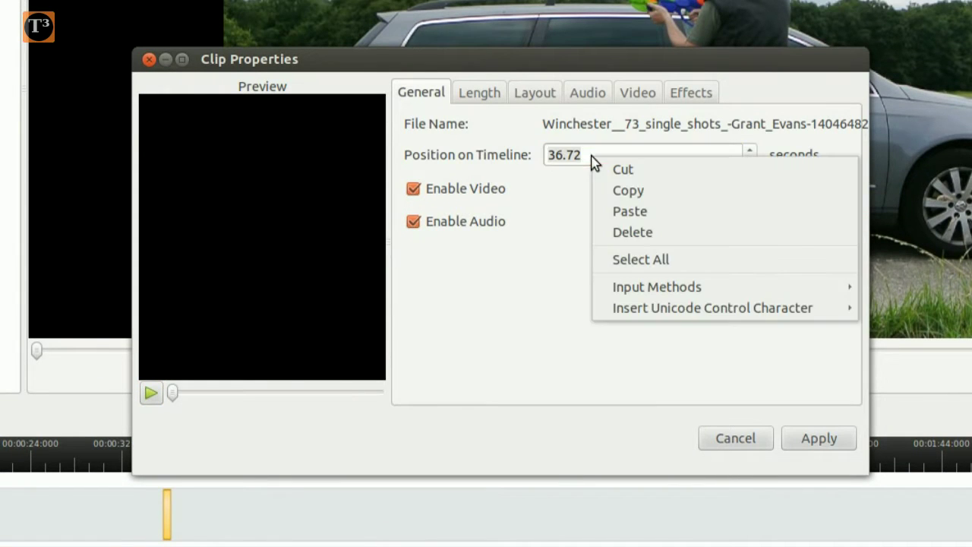
{"action": "left_click", "coordinate": [658, 210]}
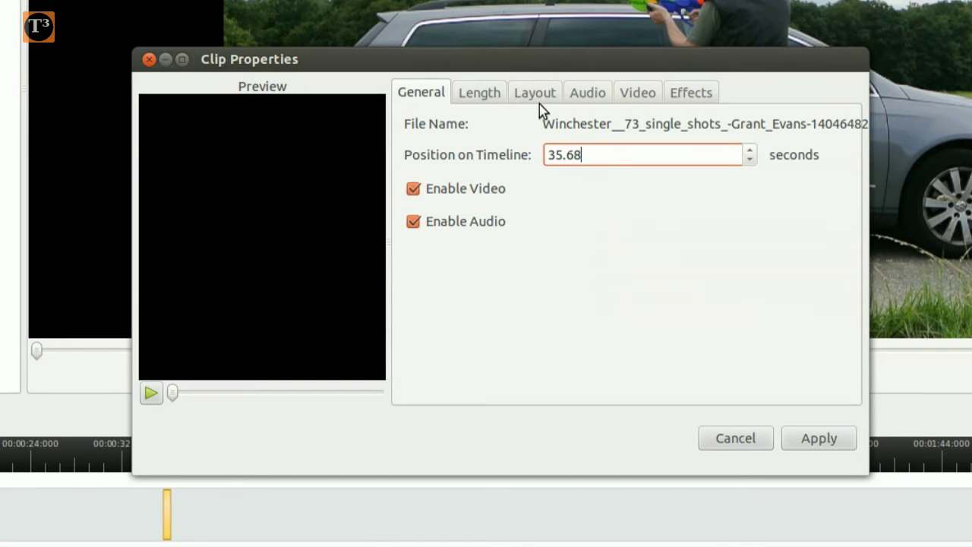
Step: Trim the gunshot sound clip to an In point of 0.2 and an Out point of 2 seconds, and apply the properties
{"action": "left_click", "coordinate": [491, 93]}
{"action": "type", "text": "0"}
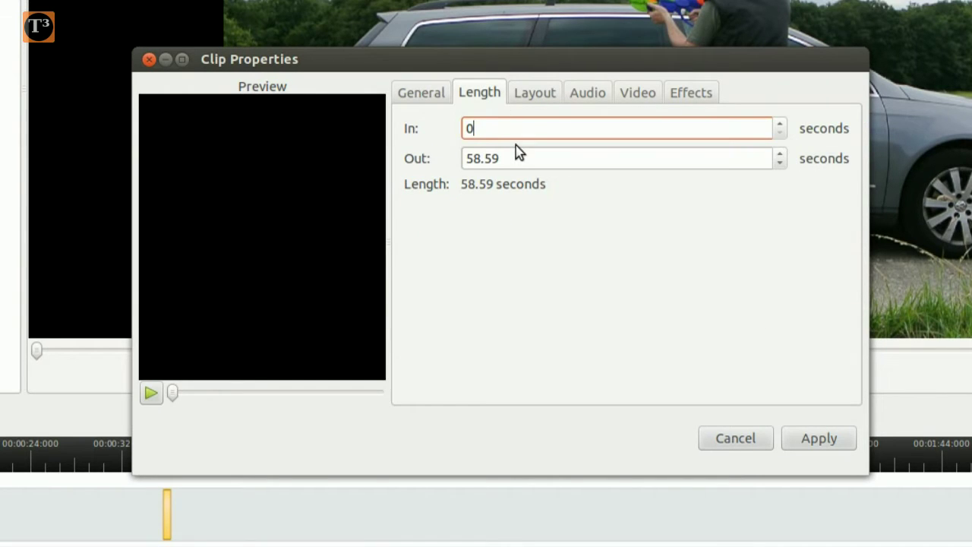
{"action": "type", "text": ".2"}
{"action": "key", "text": "Tab"}
{"action": "key", "text": "Tab"}
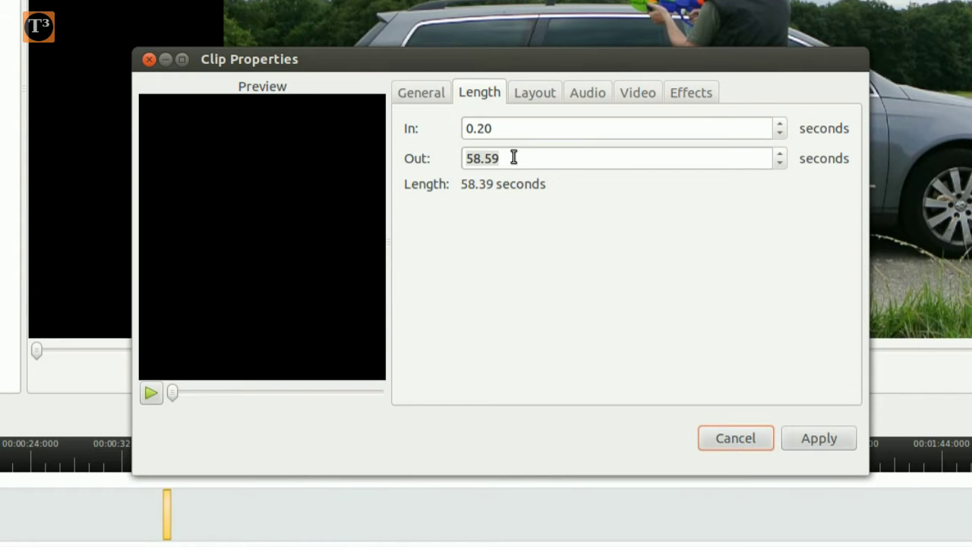
{"action": "left_click", "coordinate": [515, 156]}
{"action": "key", "text": "shift+Left"}
{"action": "key", "text": "shift+Left"}
{"action": "key", "text": "shift+Left"}
{"action": "key", "text": "shift+Left"}
{"action": "key", "text": "shift+Left"}
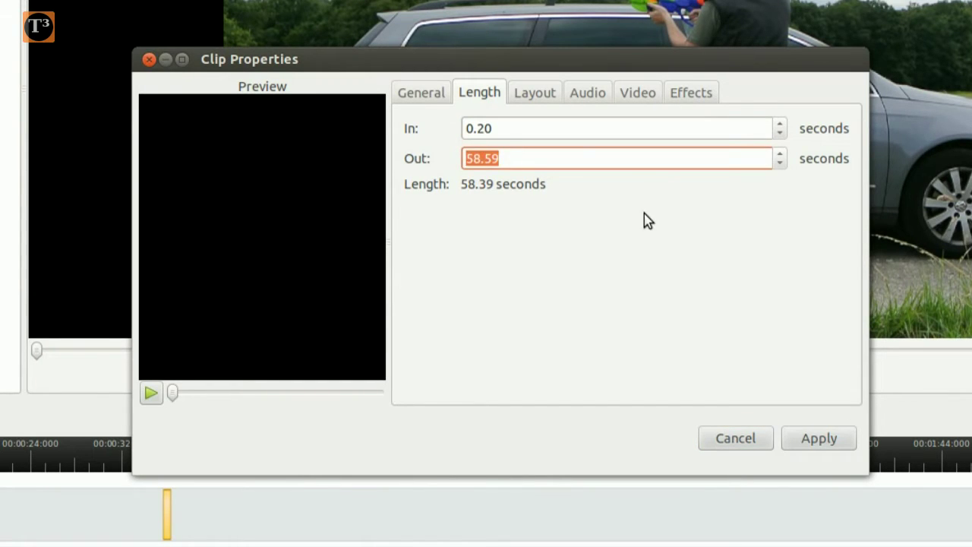
{"action": "type", "text": "2"}
{"action": "left_click", "coordinate": [812, 438]}
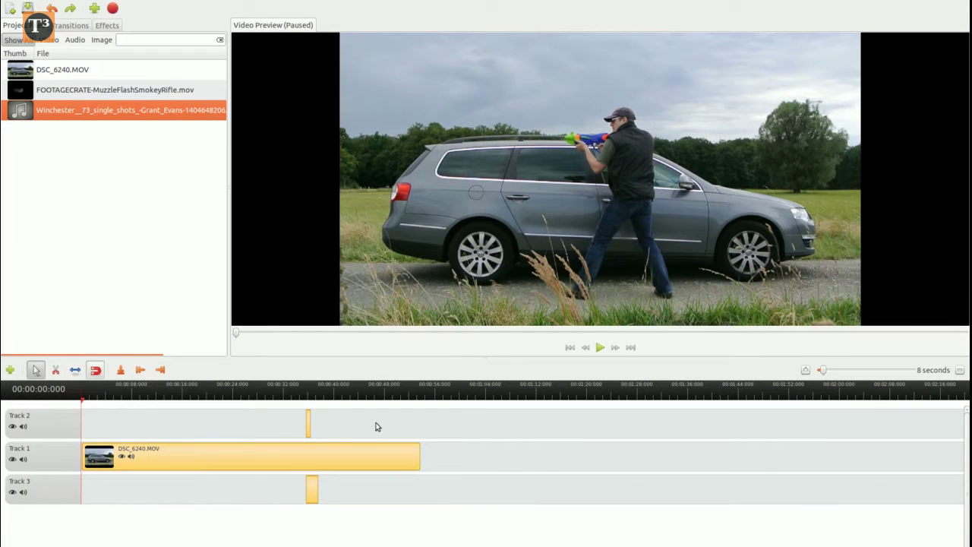
Step: Play the sequence from about 34 seconds through the shot to check the flash together with the gunshot sound
{"action": "left_click", "coordinate": [298, 401]}
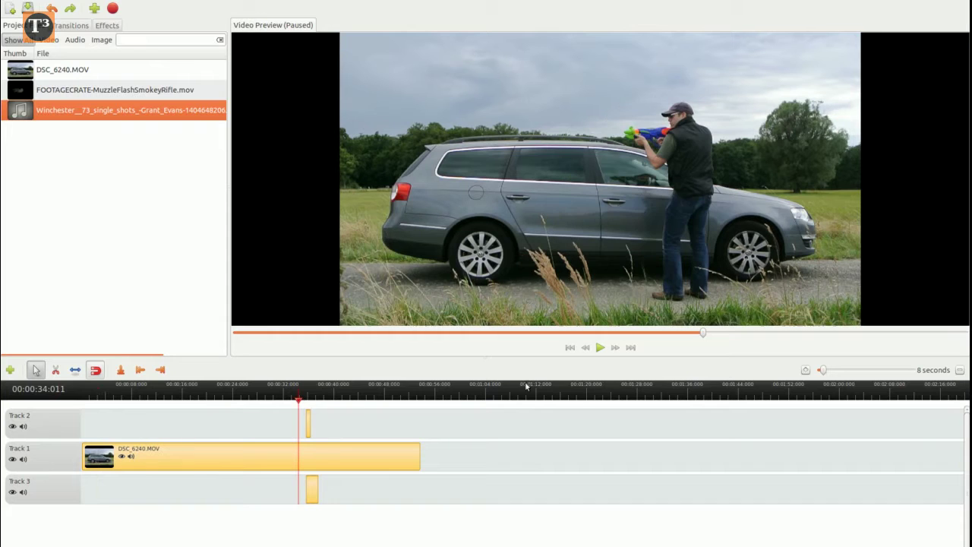
{"action": "left_click", "coordinate": [600, 347]}
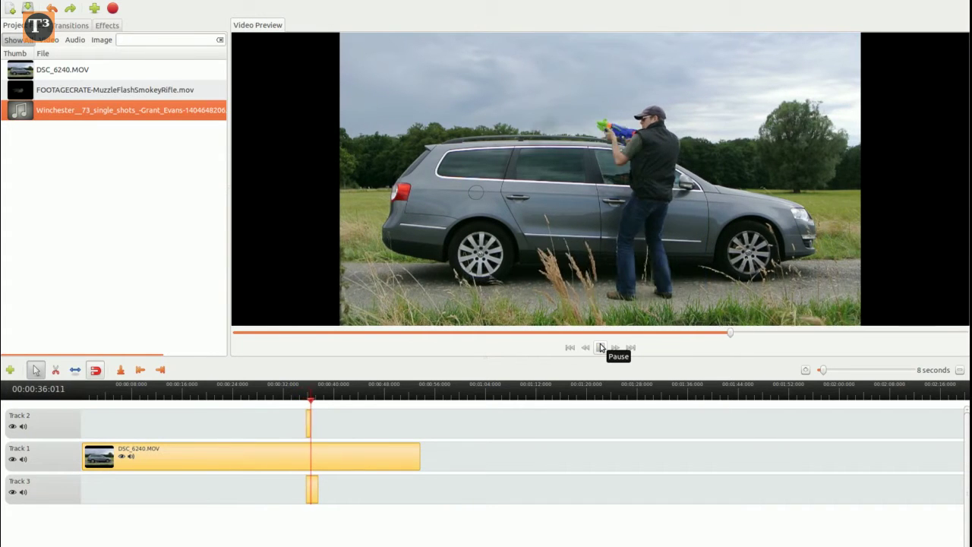
{"action": "left_click", "coordinate": [600, 347]}
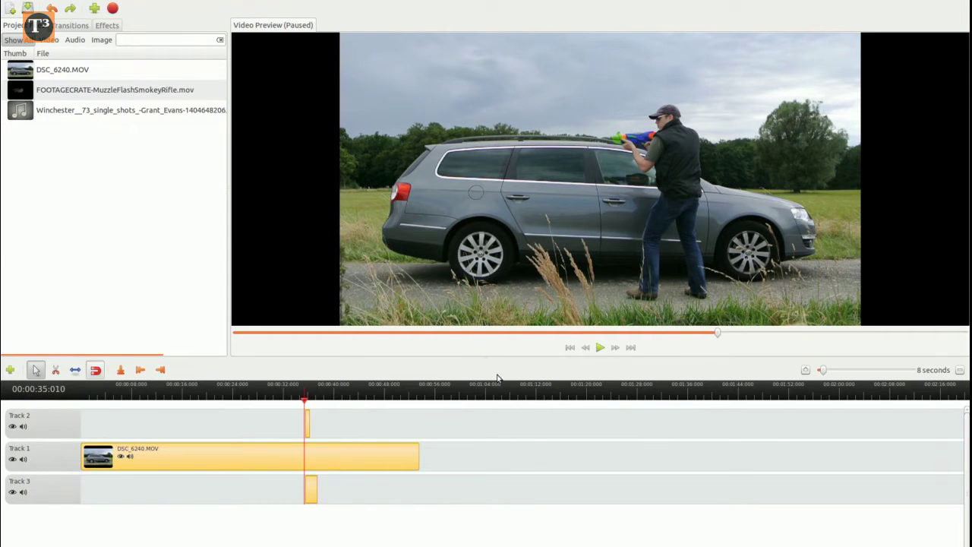
Step: Advance frame by frame to the bright muzzle flash at the gun's tip and save that footage frame as a still image
{"action": "key", "text": "Right"}
{"action": "key", "text": "Right"}
{"action": "key", "text": "Right"}
{"action": "key", "text": "Right"}
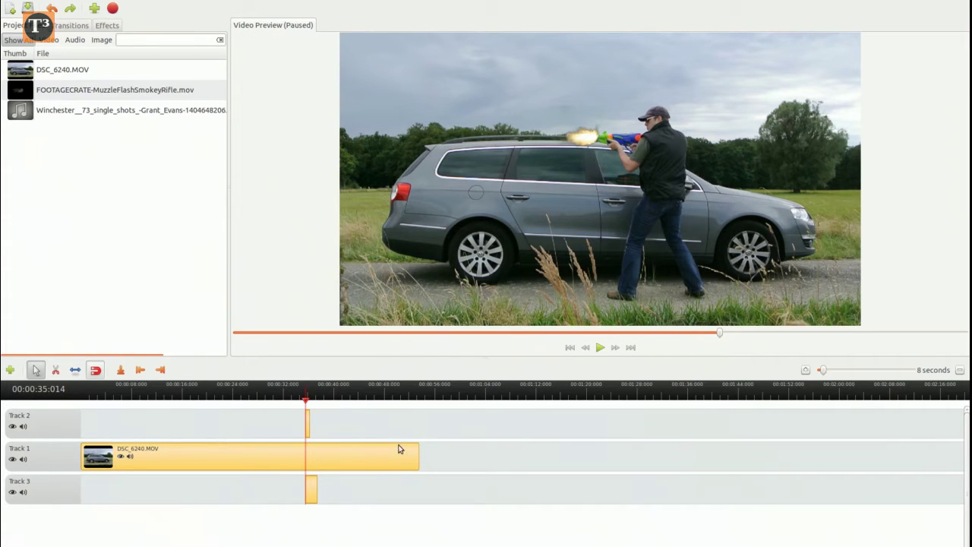
{"action": "key", "text": "ctrl+shift+y"}
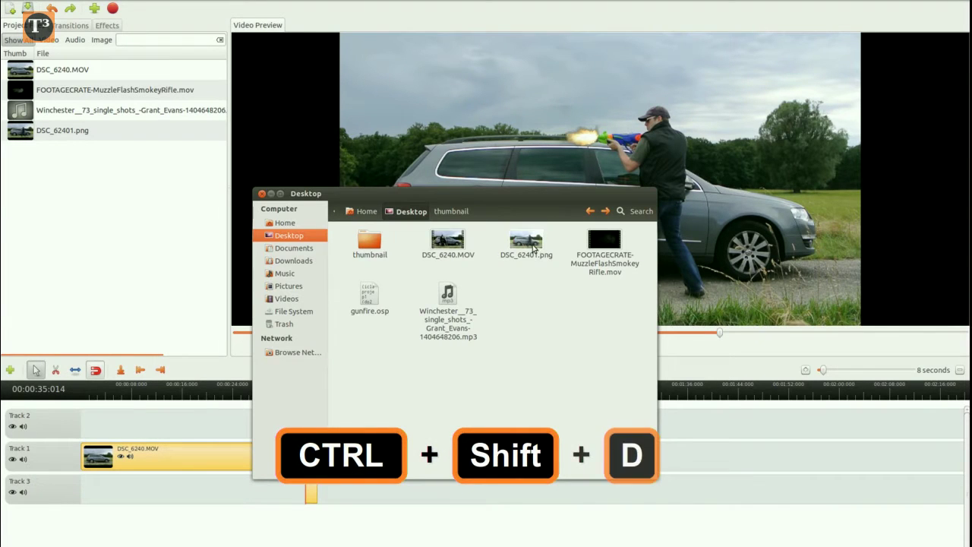
Step: Open DSC_62401.png from the Desktop folder in GIMP Image Editor and arrange its window for editing
{"action": "left_click", "coordinate": [532, 247]}
{"action": "right_click", "coordinate": [534, 247]}
{"action": "mouse_move", "coordinate": [569, 269]}
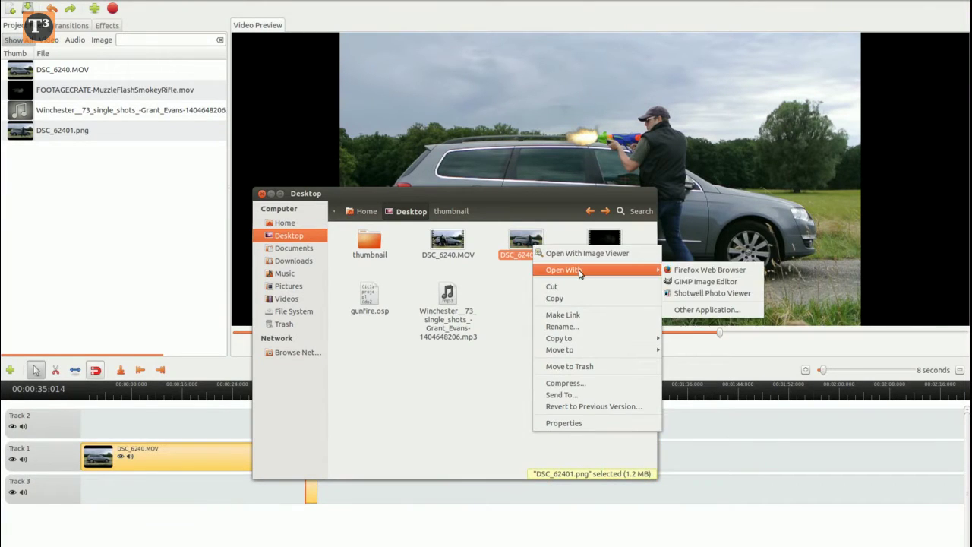
{"action": "left_click", "coordinate": [704, 282]}
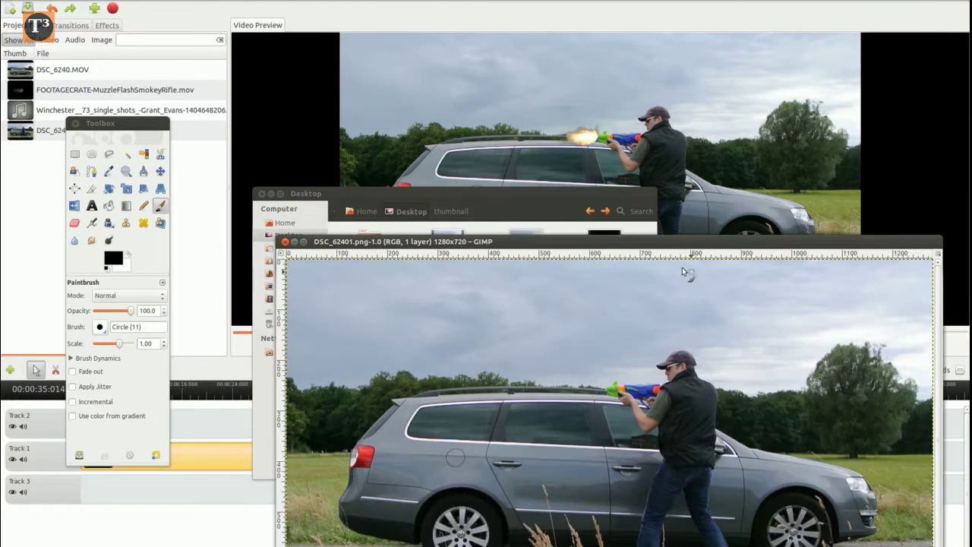
{"action": "left_click_drag", "start_coordinate": [618, 238], "coordinate": [533, 94]}
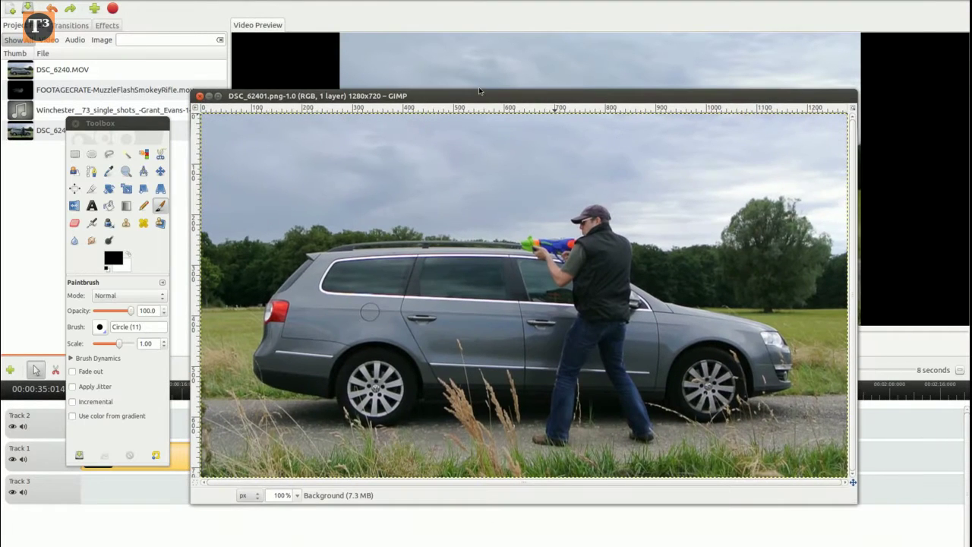
{"action": "left_click", "coordinate": [97, 122]}
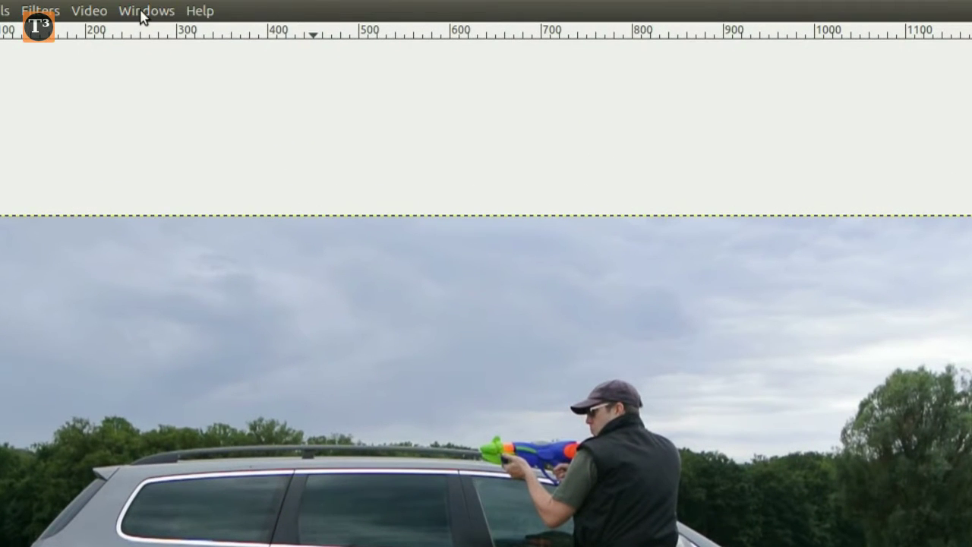
Step: Reopen the recently closed dock with Layers, Channels, Paths, Undo and Brushes
{"action": "left_click", "coordinate": [141, 12]}
{"action": "mouse_move", "coordinate": [195, 37]}
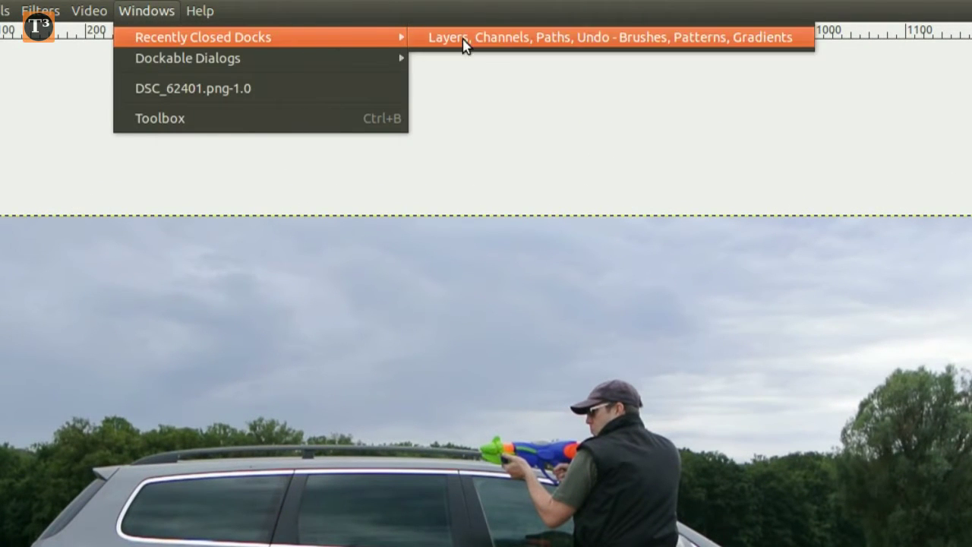
{"action": "left_click", "coordinate": [465, 38]}
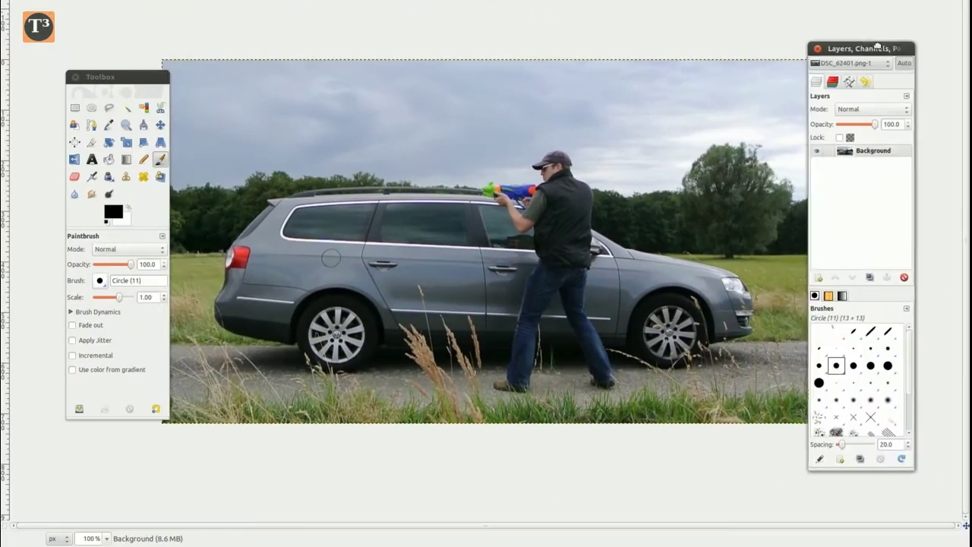
Step: Create a new 1280 x 720 px transparent layer named lightmap above the Background layer
{"action": "right_click", "coordinate": [856, 164]}
{"action": "left_click", "coordinate": [819, 180]}
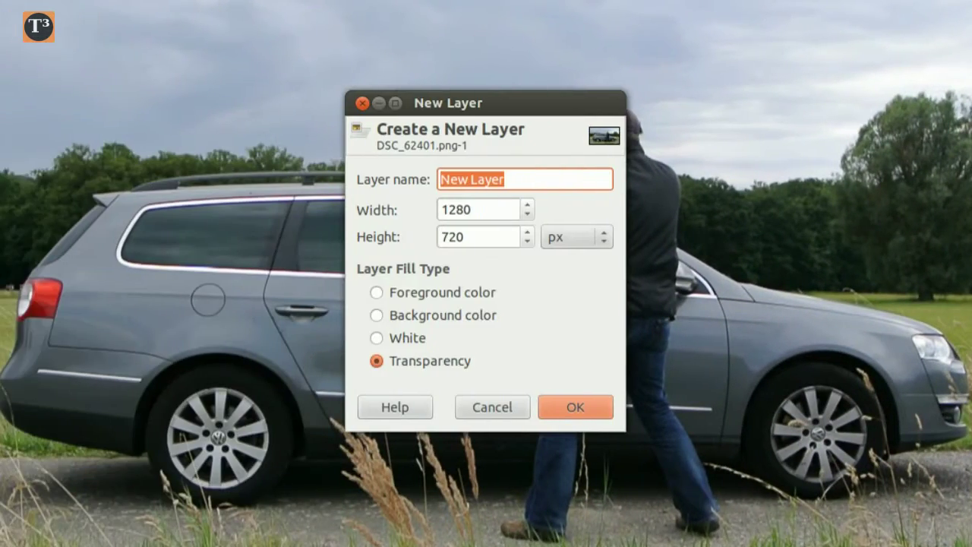
{"action": "type", "text": "lightmap"}
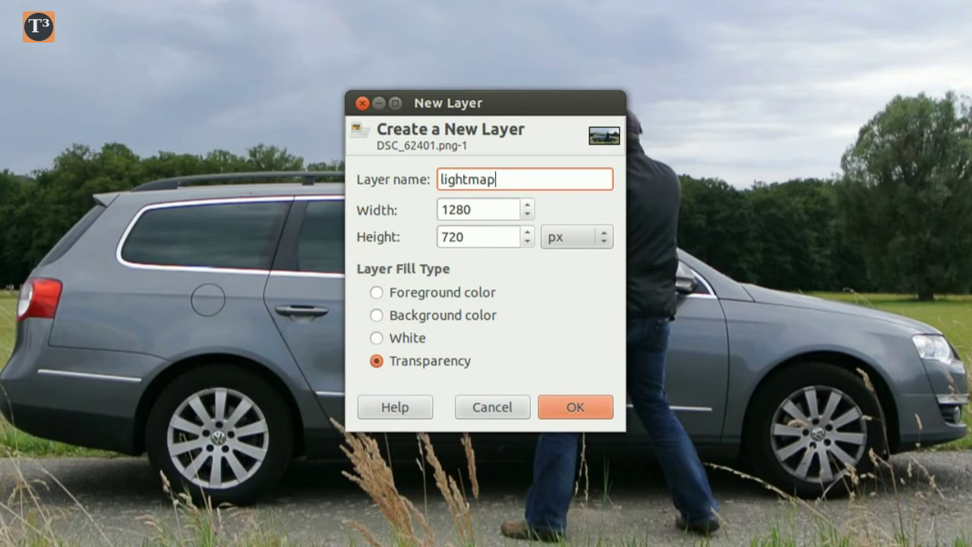
{"action": "key", "text": "Return"}
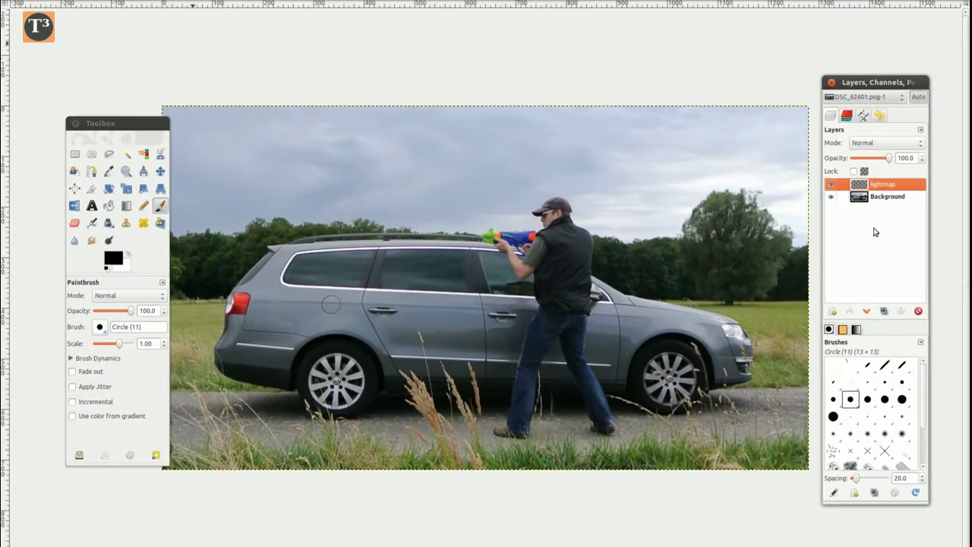
Step: Change the foreground color from black to a pale yellow for the muzzle flash's light
{"action": "left_click", "coordinate": [118, 261]}
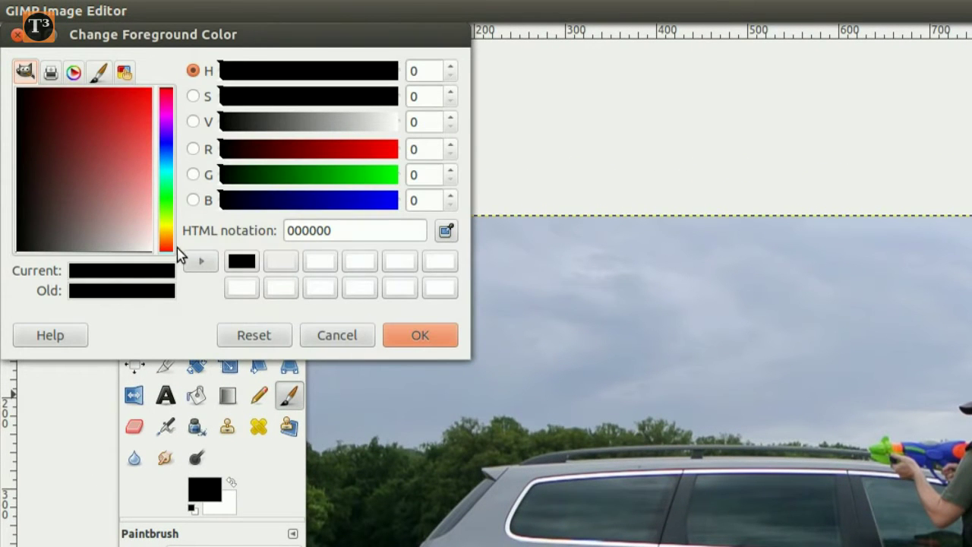
{"action": "left_click_drag", "start_coordinate": [167, 231], "coordinate": [166, 226]}
{"action": "left_click_drag", "start_coordinate": [138, 140], "coordinate": [147, 178]}
{"action": "left_click", "coordinate": [147, 219]}
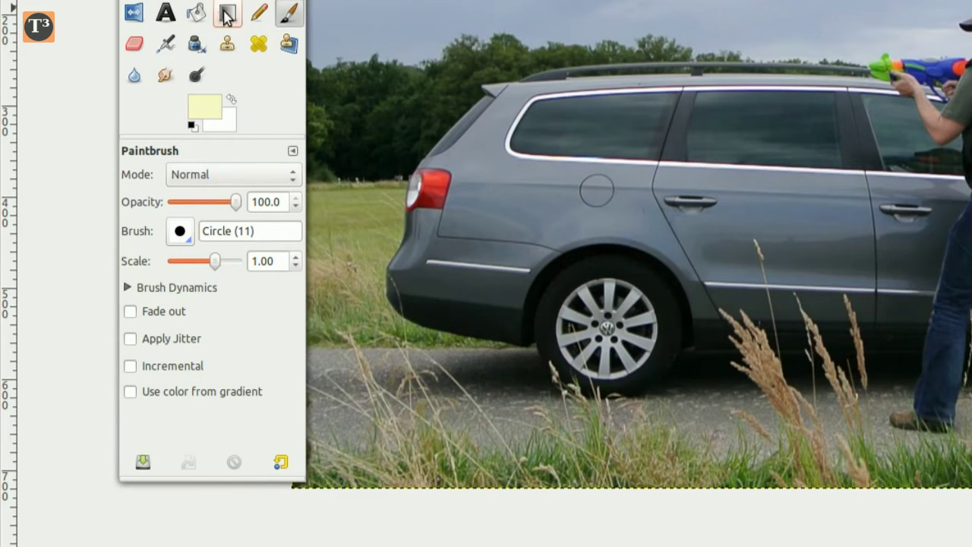
Step: Draw a radial Blend gradient with FG to Transparent on the lightmap layer, from the gun's muzzle out to the man's back
{"action": "left_click", "coordinate": [228, 13]}
{"action": "left_click", "coordinate": [238, 289]}
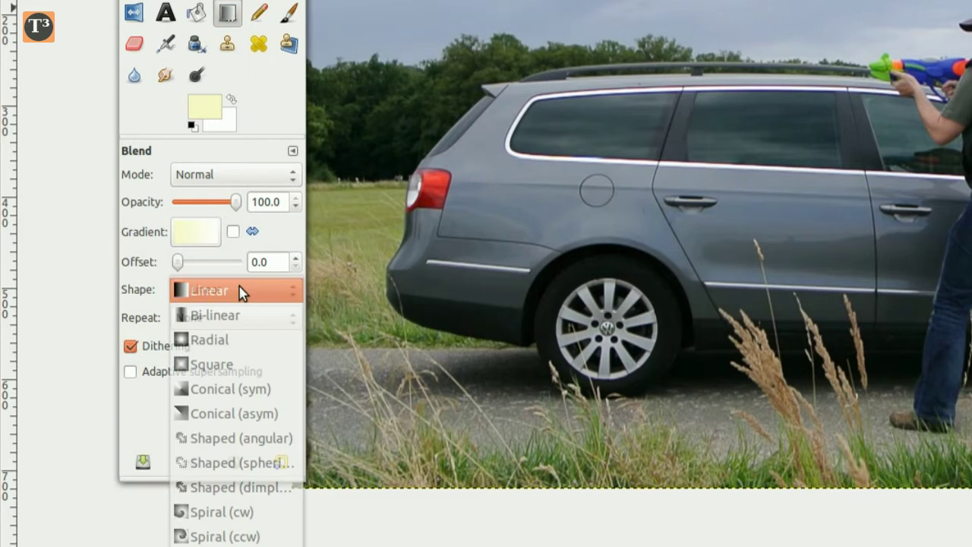
{"action": "left_click", "coordinate": [245, 346]}
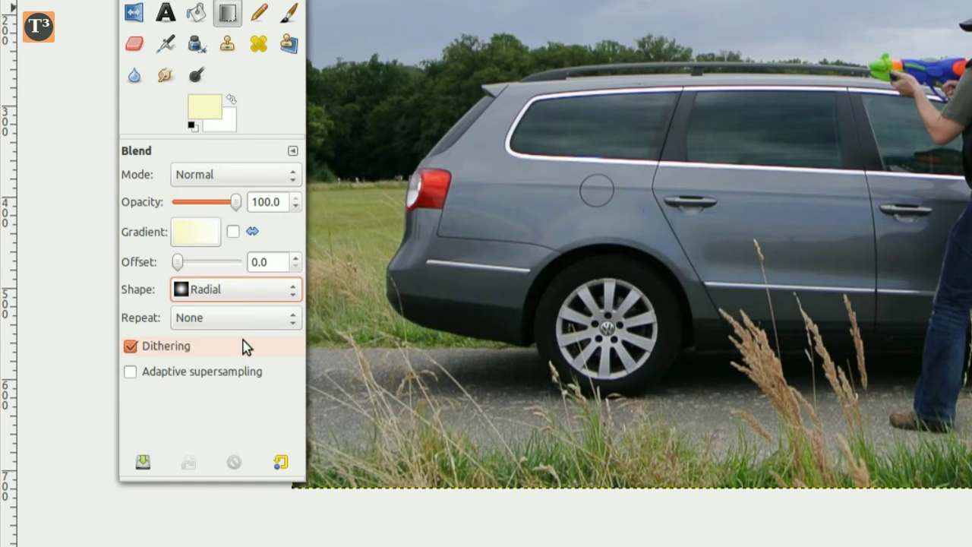
{"action": "left_click", "coordinate": [189, 232]}
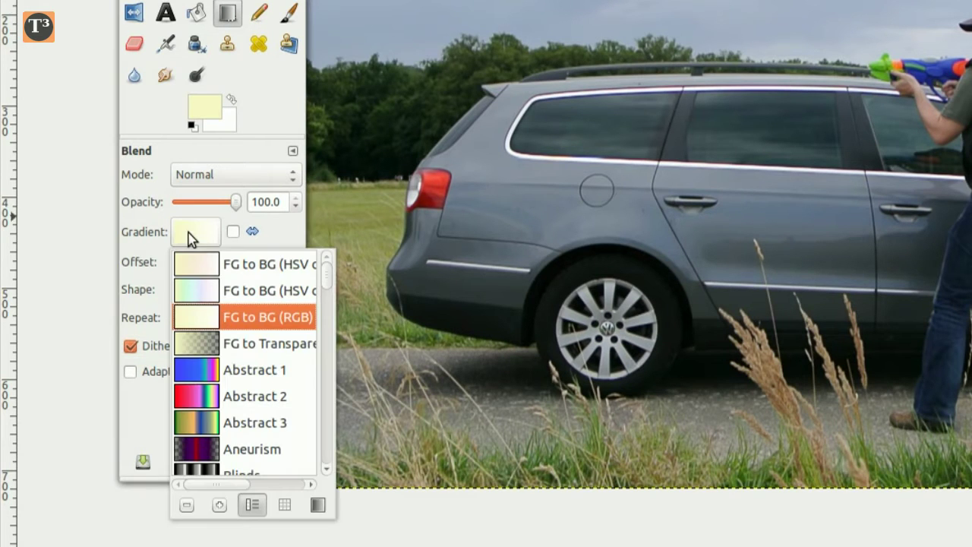
{"action": "left_click", "coordinate": [262, 344]}
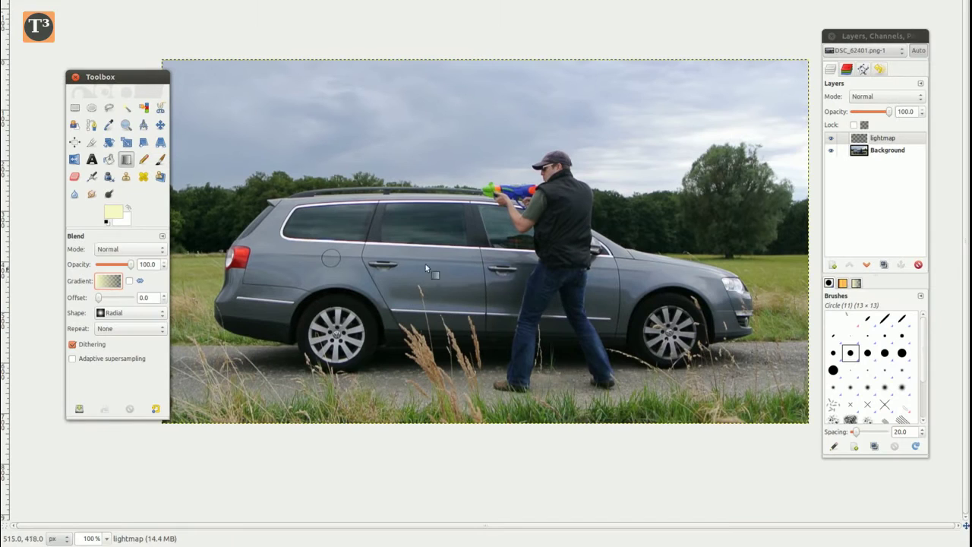
{"action": "left_click_drag", "start_coordinate": [477, 190], "coordinate": [597, 192]}
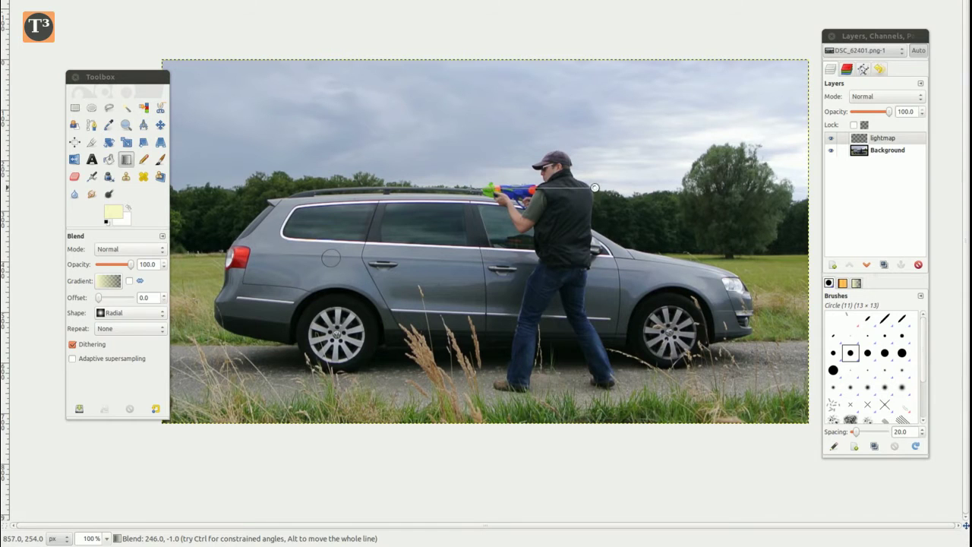
{"action": "left_click_drag", "start_coordinate": [595, 188], "coordinate": [596, 188]}
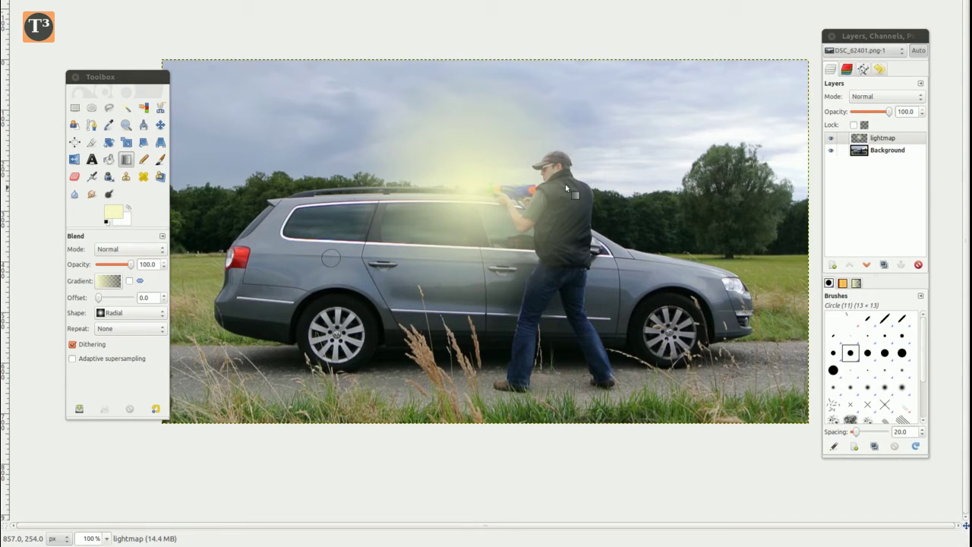
Step: Erase the light covering the man's body, arms and gun on the lightmap layer, using the Circle (11) eraser at scale 5
{"action": "left_click", "coordinate": [75, 178]}
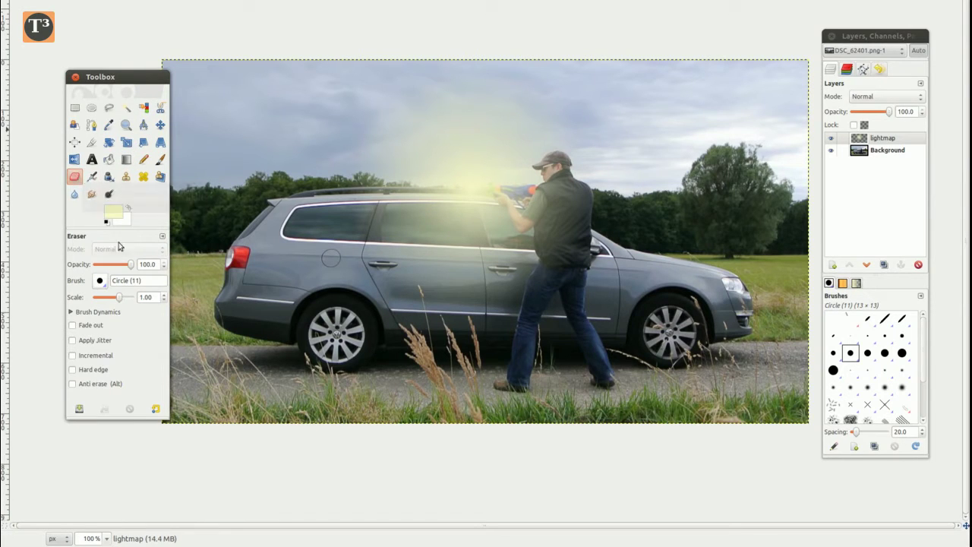
{"action": "double_click", "coordinate": [140, 298]}
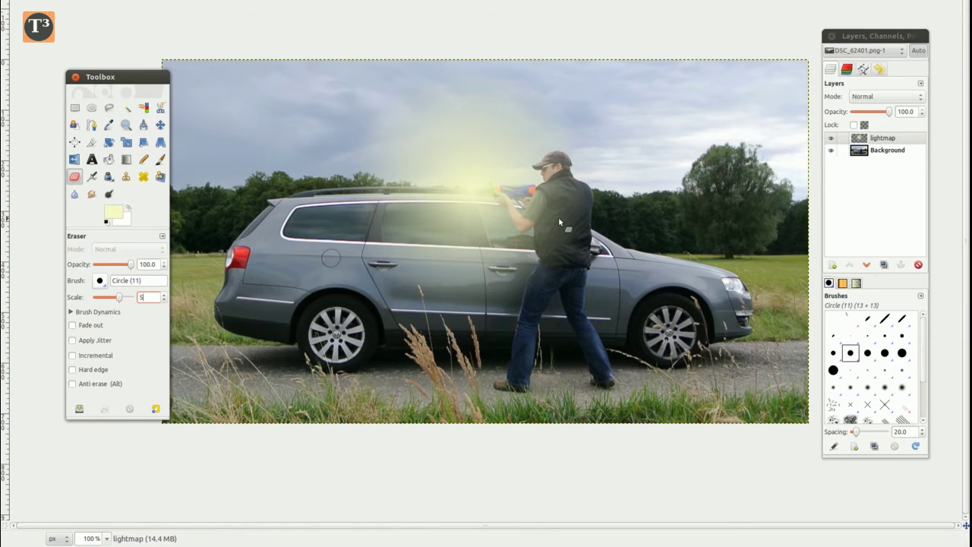
{"action": "scroll", "coordinate": [558, 217], "scroll_direction": "up", "scroll_amount": 3, "text": "ctrl"}
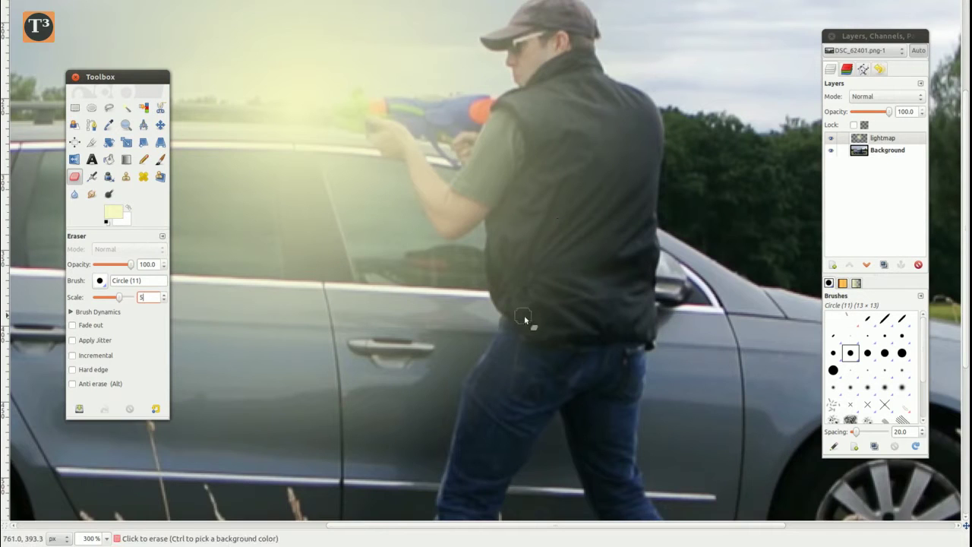
{"action": "left_click", "coordinate": [528, 228]}
{"action": "mouse_move", "coordinate": [529, 263]}
{"action": "left_mouse_down"}
{"action": "mouse_move", "coordinate": [544, 329]}
{"action": "mouse_move", "coordinate": [510, 401]}
{"action": "mouse_move", "coordinate": [524, 185]}
{"action": "mouse_move", "coordinate": [552, 266]}
{"action": "mouse_move", "coordinate": [612, 303]}
{"action": "mouse_move", "coordinate": [558, 64]}
{"action": "mouse_move", "coordinate": [461, 147]}
{"action": "mouse_move", "coordinate": [492, 206]}
{"action": "mouse_move", "coordinate": [413, 159]}
{"action": "mouse_move", "coordinate": [464, 186]}
{"action": "mouse_move", "coordinate": [500, 154]}
{"action": "mouse_move", "coordinate": [347, 116]}
{"action": "mouse_move", "coordinate": [463, 106]}
{"action": "mouse_move", "coordinate": [467, 128]}
{"action": "mouse_move", "coordinate": [444, 136]}
{"action": "left_mouse_up"}
{"action": "scroll", "coordinate": [522, 181], "scroll_direction": "down", "scroll_amount": 5}
{"action": "scroll", "coordinate": [523, 187], "scroll_direction": "up", "scroll_amount": 5}
Step: Erase the light around the man's face and cap with the eraser at scale 1
{"action": "double_click", "coordinate": [150, 297]}
{"action": "type", "text": "1"}
{"action": "key", "text": "Return"}
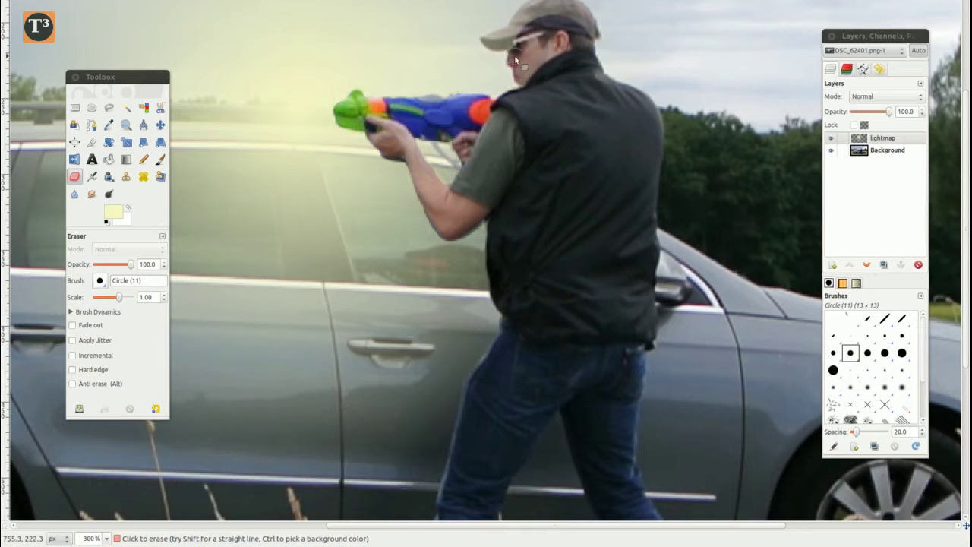
{"action": "left_click_drag", "start_coordinate": [516, 24], "coordinate": [598, 17]}
Step: Erase the light from the sky above the car and gun, using the eraser at scale 5 and a larger circle brush
{"action": "double_click", "coordinate": [150, 297]}
{"action": "type", "text": "5"}
{"action": "key", "text": "Return"}
{"action": "mouse_move", "coordinate": [455, 2]}
{"action": "left_mouse_down"}
{"action": "mouse_move", "coordinate": [635, 67]}
{"action": "mouse_move", "coordinate": [316, 57]}
{"action": "left_mouse_up"}
{"action": "scroll", "coordinate": [562, 70], "scroll_direction": "left", "scroll_amount": 8}
{"action": "left_click", "coordinate": [867, 335]}
{"action": "scroll", "coordinate": [530, 183], "scroll_direction": "down", "scroll_amount": 3}
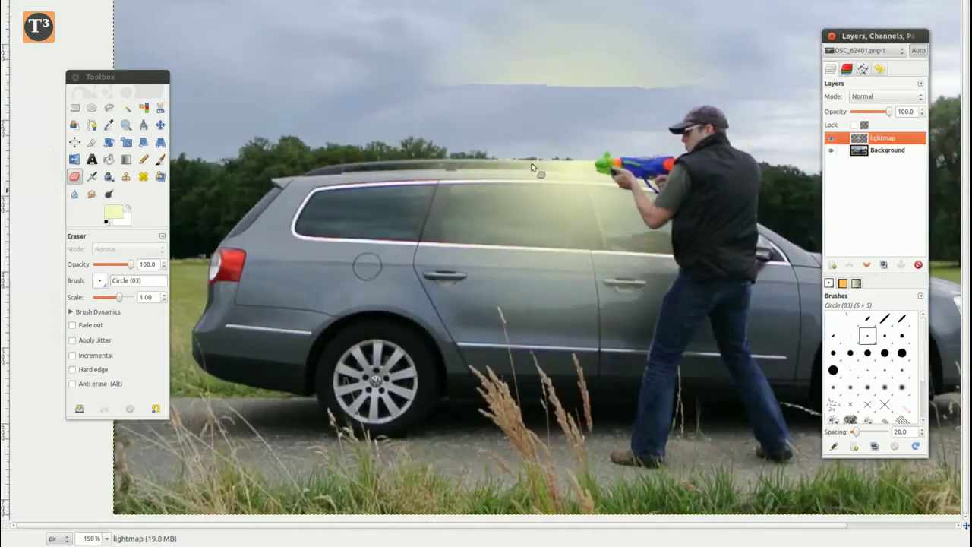
{"action": "left_click", "coordinate": [834, 370]}
{"action": "left_click_drag", "start_coordinate": [525, 111], "coordinate": [411, 111]}
Step: Erase the leftover light along the car's roofline and in the roof rail gaps, using the Circle (03) eraser at scale 1
{"action": "scroll", "coordinate": [397, 205], "scroll_direction": "up", "scroll_amount": 4}
{"action": "left_click", "coordinate": [867, 335]}
{"action": "double_click", "coordinate": [150, 297]}
{"action": "type", "text": "1"}
{"action": "key", "text": "Return"}
{"action": "scroll", "coordinate": [302, 136], "scroll_direction": "up", "scroll_amount": 2}
{"action": "left_click_drag", "start_coordinate": [346, 152], "coordinate": [210, 155]}
{"action": "scroll", "coordinate": [380, 153], "scroll_direction": "left", "scroll_amount": 3}
{"action": "mouse_move", "coordinate": [555, 155]}
{"action": "left_mouse_down"}
{"action": "mouse_move", "coordinate": [484, 160]}
{"action": "mouse_move", "coordinate": [617, 144]}
{"action": "mouse_move", "coordinate": [762, 148]}
{"action": "left_mouse_up"}
{"action": "scroll", "coordinate": [517, 158], "scroll_direction": "right", "scroll_amount": 3}
{"action": "scroll", "coordinate": [547, 174], "scroll_direction": "right", "scroll_amount": 3}
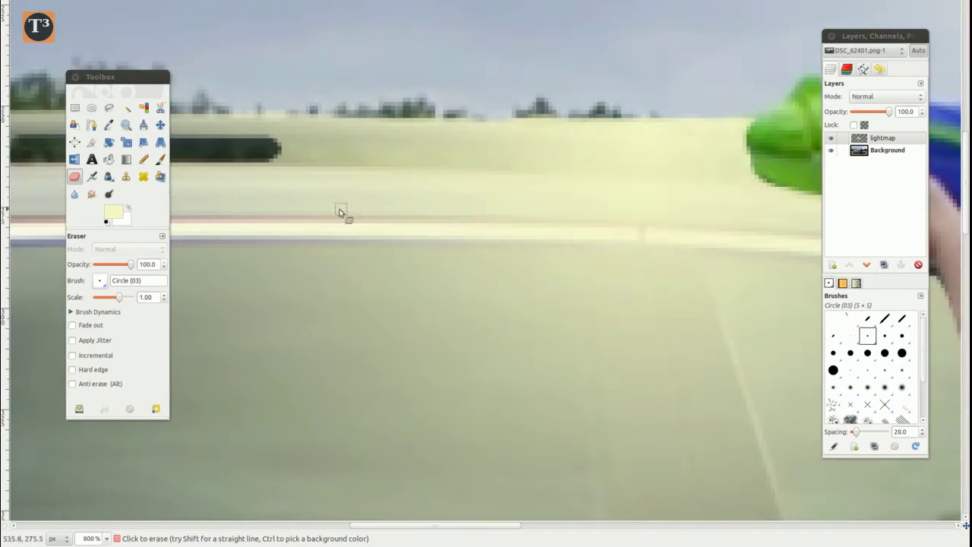
{"action": "left_click_drag", "start_coordinate": [392, 150], "coordinate": [274, 158]}
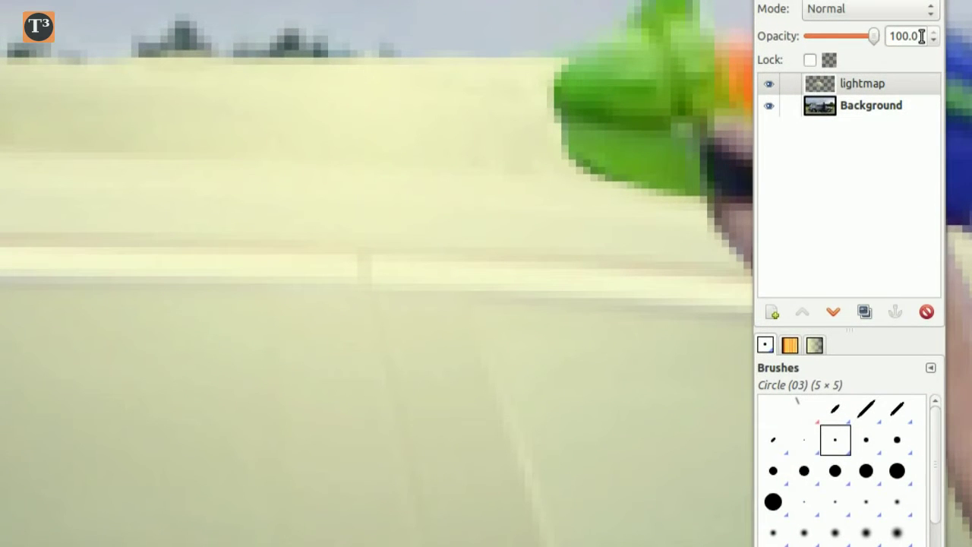
Step: Try the lightmap layer at 30% opacity and settle on 70%
{"action": "left_click_drag", "start_coordinate": [921, 40], "coordinate": [864, 44]}
{"action": "type", "text": "30"}
{"action": "key", "text": "Return"}
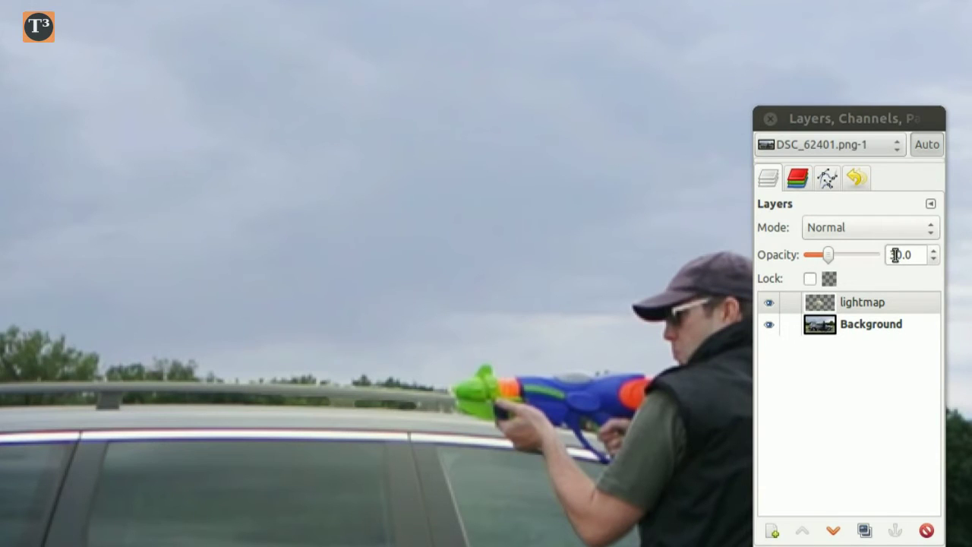
{"action": "left_click", "coordinate": [896, 255]}
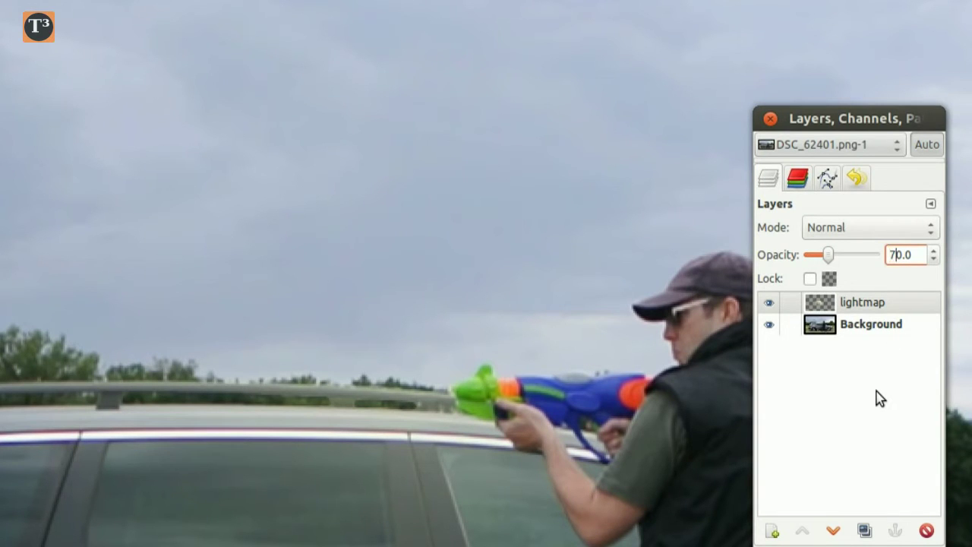
{"action": "key", "text": "Return"}
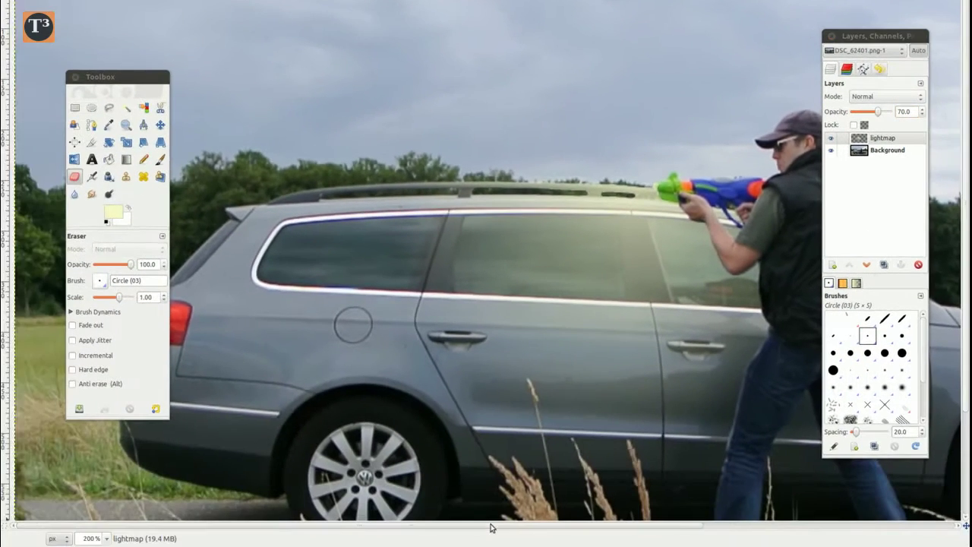
Step: Create a new 1280 x 720 px transparent layer named lightmapbody above the lightmap layer
{"action": "left_click_drag", "start_coordinate": [491, 528], "coordinate": [670, 528]}
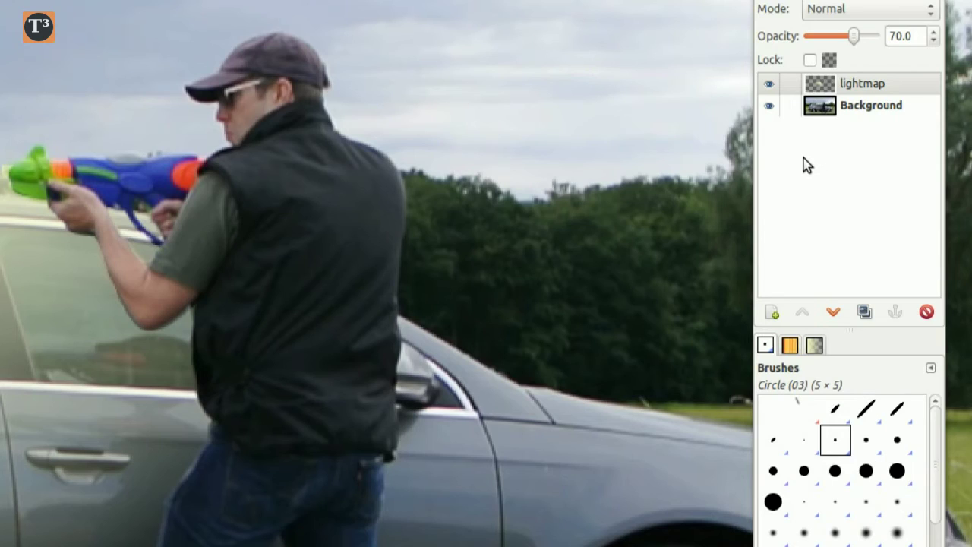
{"action": "right_click", "coordinate": [807, 166]}
{"action": "left_click", "coordinate": [883, 193]}
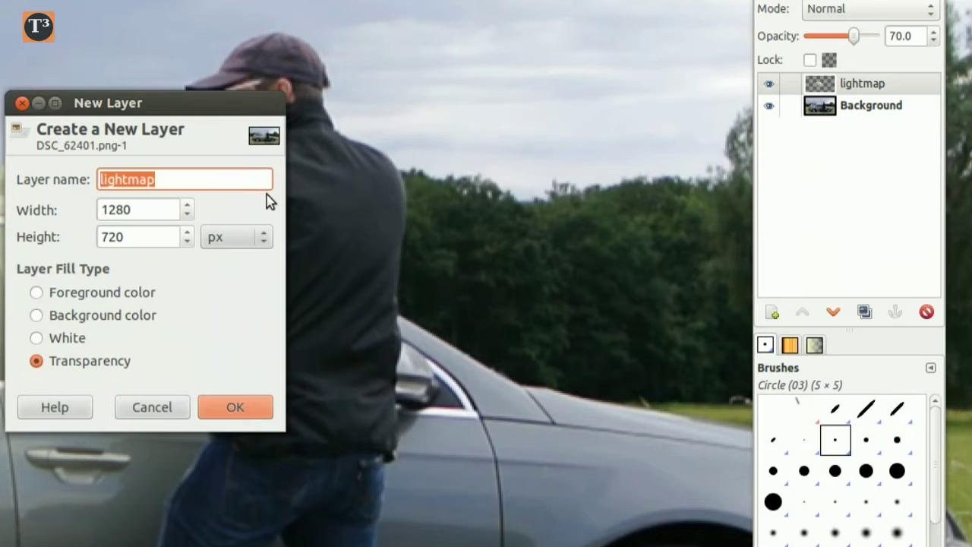
{"action": "key", "text": "Right"}
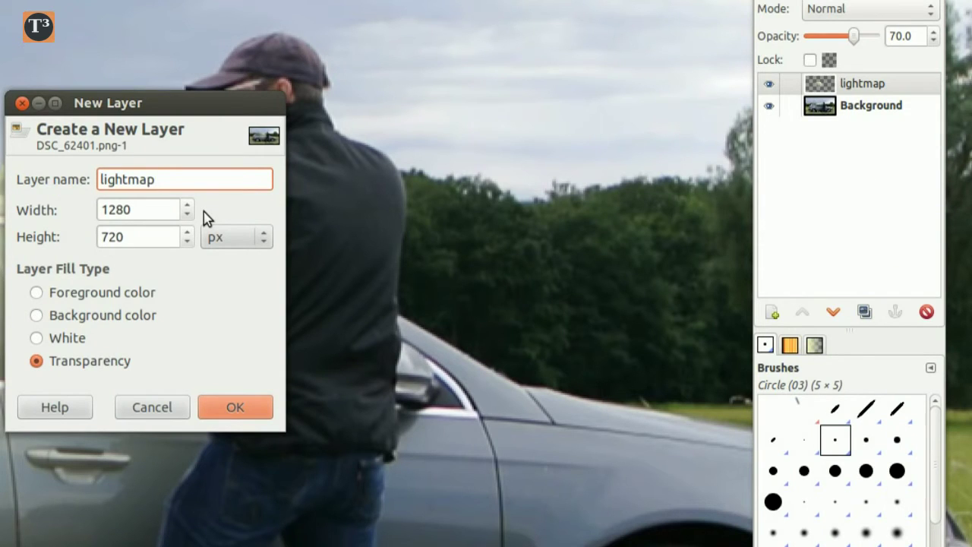
{"action": "type", "text": "body"}
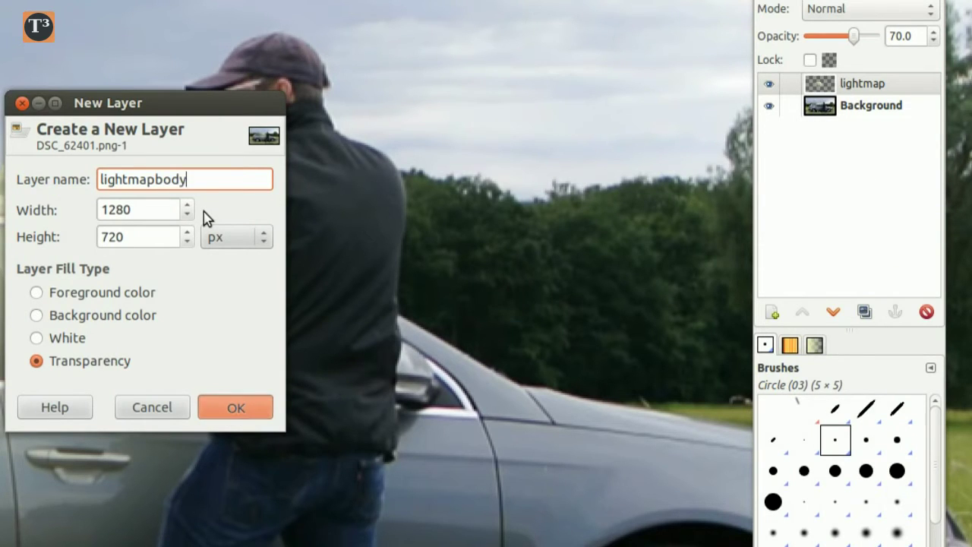
{"action": "key", "text": "Return"}
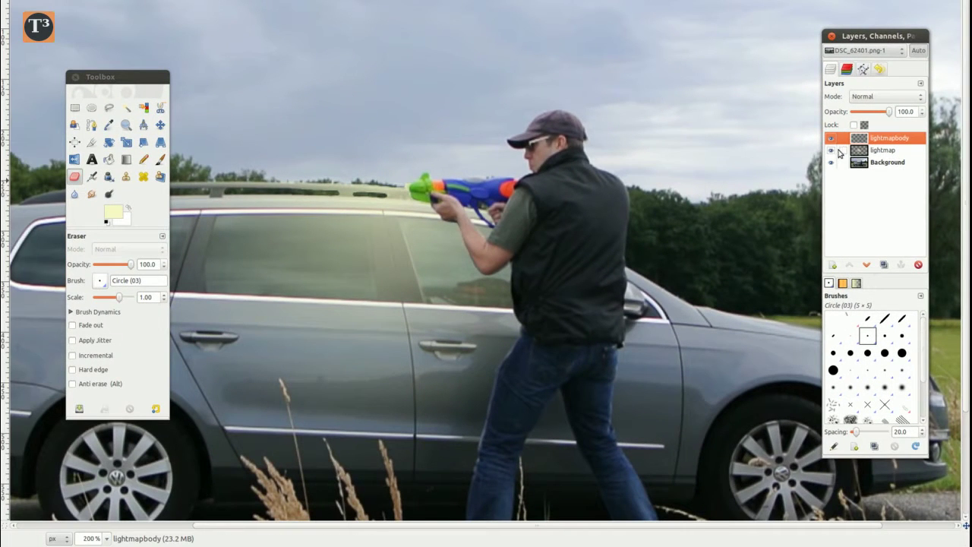
Step: Hide the lightmap layer and draw a radial gradient on lightmapbody from the gun's muzzle to the man's back
{"action": "left_click", "coordinate": [832, 151]}
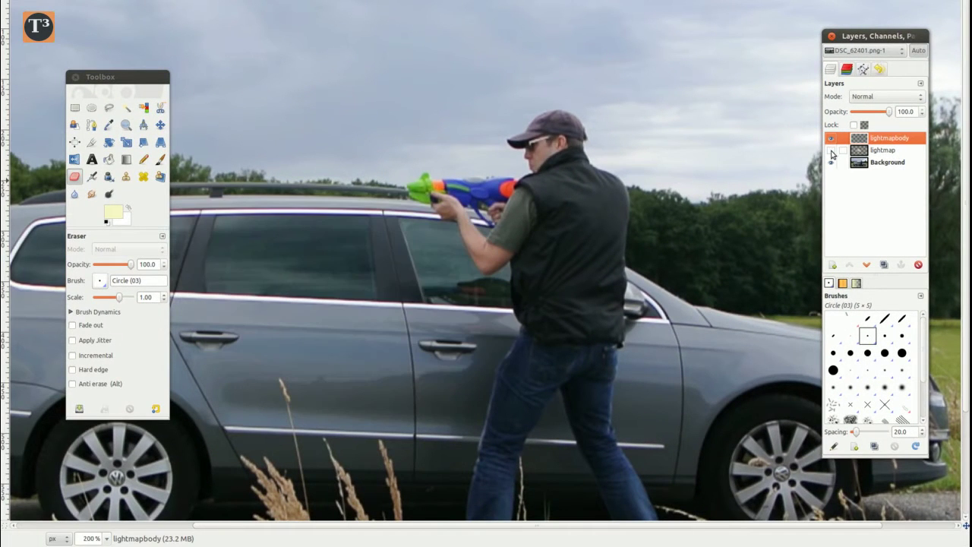
{"action": "left_click", "coordinate": [127, 160]}
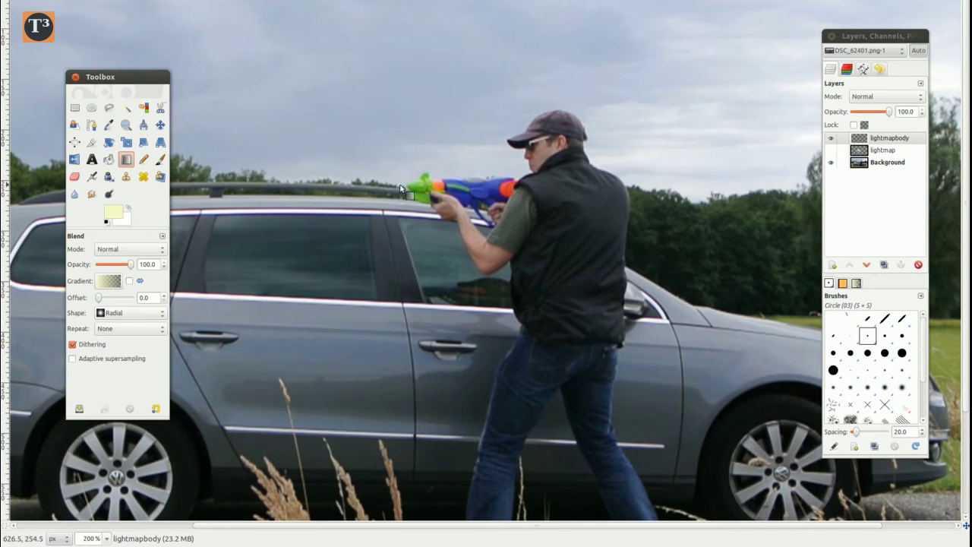
{"action": "left_click_drag", "start_coordinate": [400, 186], "coordinate": [621, 191]}
Step: Erase the light from the man's vest and the sky above him on lightmapbody, using the Circle (19) eraser at scale 5
{"action": "left_click", "coordinate": [74, 176]}
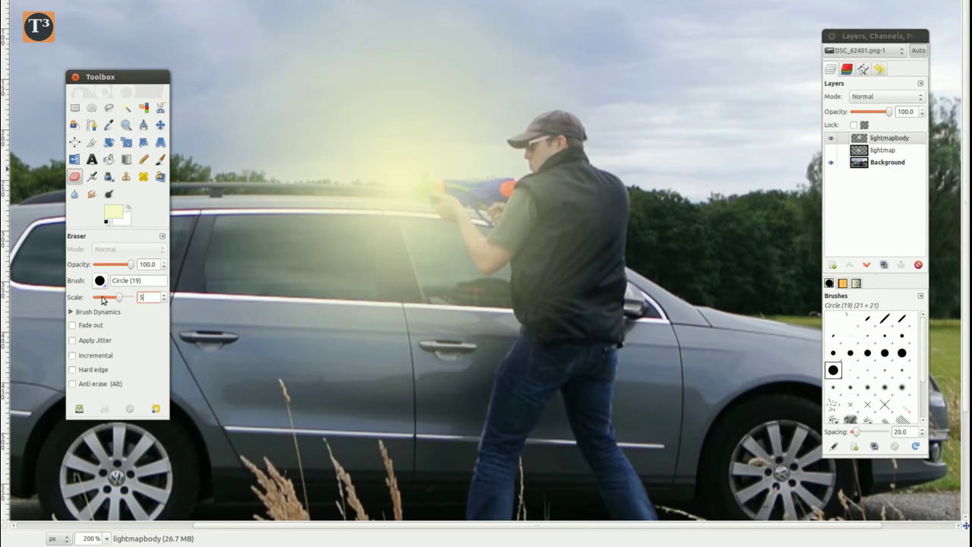
{"action": "mouse_move", "coordinate": [585, 114]}
{"action": "left_mouse_down"}
{"action": "mouse_move", "coordinate": [601, 170]}
{"action": "mouse_move", "coordinate": [569, 323]}
{"action": "mouse_move", "coordinate": [583, 415]}
{"action": "left_mouse_up"}
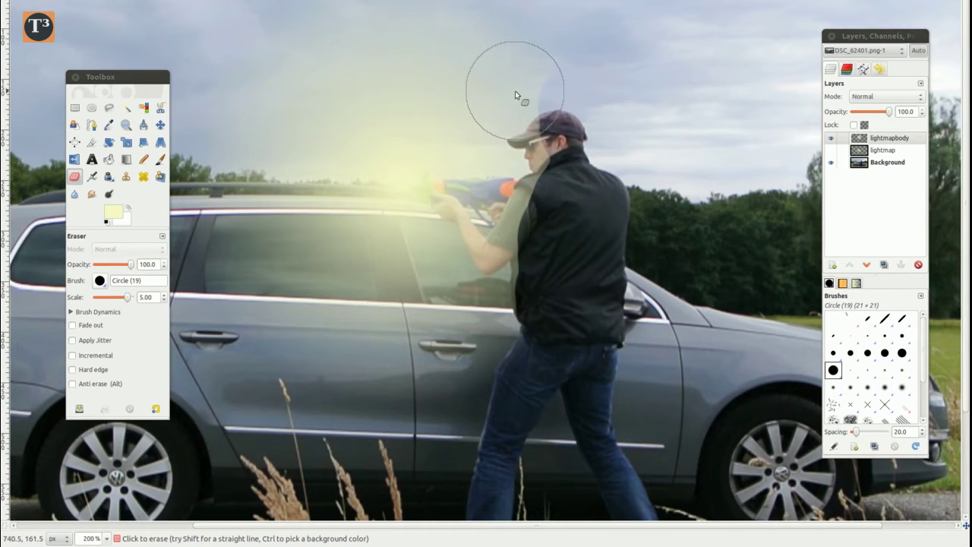
{"action": "left_click_drag", "start_coordinate": [515, 91], "coordinate": [505, 51]}
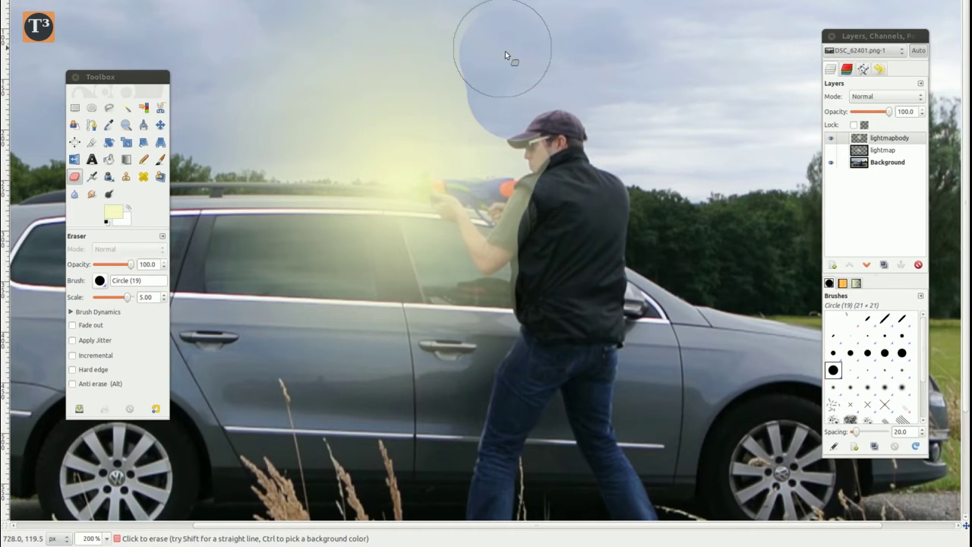
Step: Erase the light around the outlines of the arms, gun and face with the eraser at scale 1
{"action": "left_click_drag", "start_coordinate": [127, 297], "coordinate": [119, 297]}
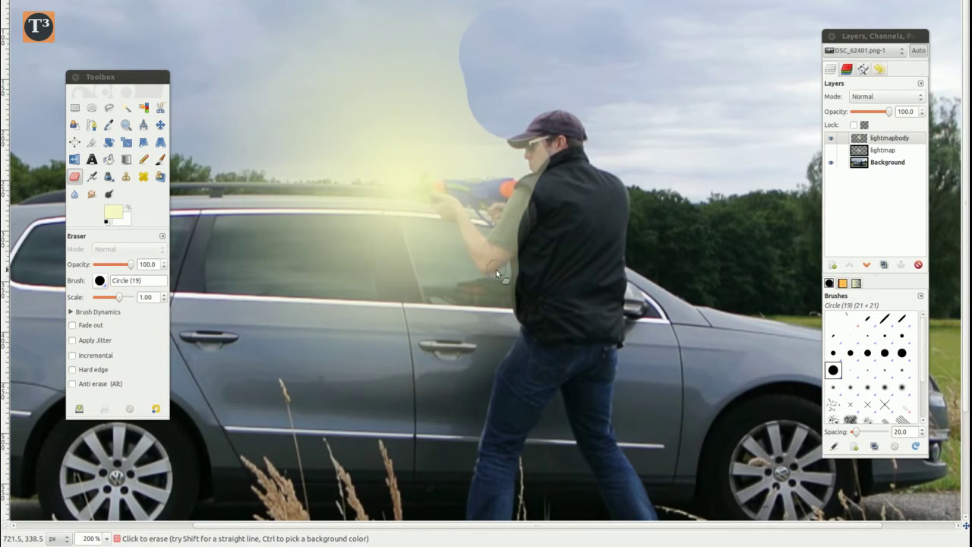
{"action": "mouse_move", "coordinate": [497, 265]}
{"action": "left_mouse_down"}
{"action": "mouse_move", "coordinate": [532, 191]}
{"action": "mouse_move", "coordinate": [516, 251]}
{"action": "mouse_move", "coordinate": [445, 229]}
{"action": "mouse_move", "coordinate": [502, 297]}
{"action": "mouse_move", "coordinate": [456, 308]}
{"action": "mouse_move", "coordinate": [460, 264]}
{"action": "mouse_move", "coordinate": [437, 213]}
{"action": "mouse_move", "coordinate": [441, 220]}
{"action": "mouse_move", "coordinate": [369, 226]}
{"action": "left_mouse_up"}
{"action": "left_click_drag", "start_coordinate": [414, 165], "coordinate": [490, 135]}
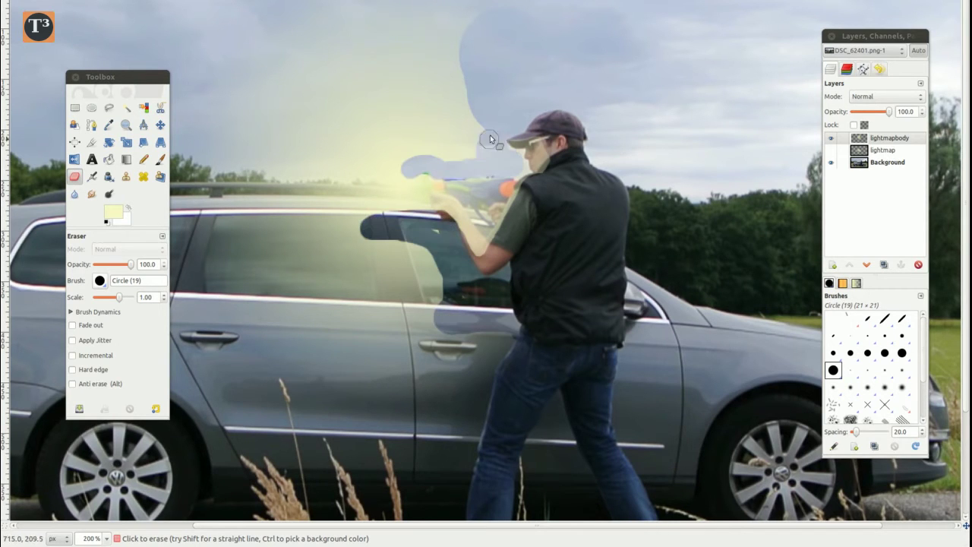
Step: Erase the remaining light from the car and sky on lightmapbody with the eraser at scale 5, keeping it on the gun, arms and face
{"action": "left_click_drag", "start_coordinate": [119, 297], "coordinate": [128, 297]}
{"action": "left_click", "coordinate": [290, 287]}
{"action": "mouse_move", "coordinate": [405, 277]}
{"action": "left_mouse_down"}
{"action": "mouse_move", "coordinate": [449, 328]}
{"action": "mouse_move", "coordinate": [450, 349]}
{"action": "left_mouse_up"}
{"action": "key", "text": "ctrl+z"}
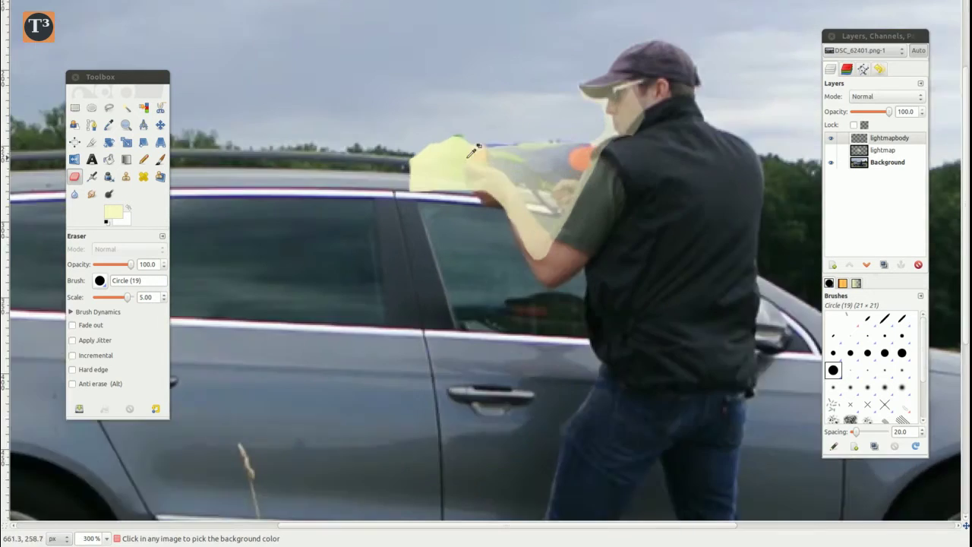
{"action": "scroll", "coordinate": [321, 191], "scroll_direction": "up", "scroll_amount": 1}
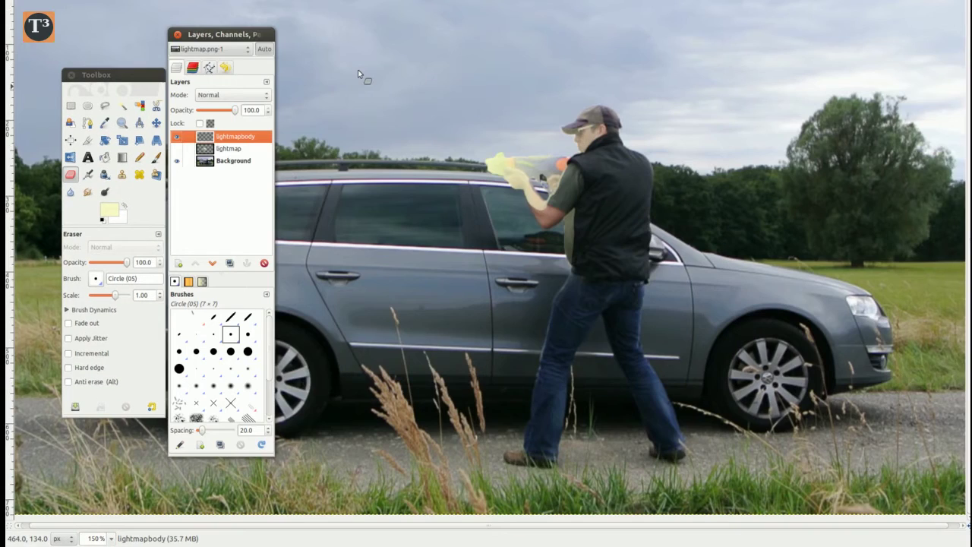
Step: Save lightmap.png with the Background layer hidden and both light layers shown, exporting with Merge Visible Layers
{"action": "left_click", "coordinate": [174, 149]}
{"action": "left_click", "coordinate": [174, 161]}
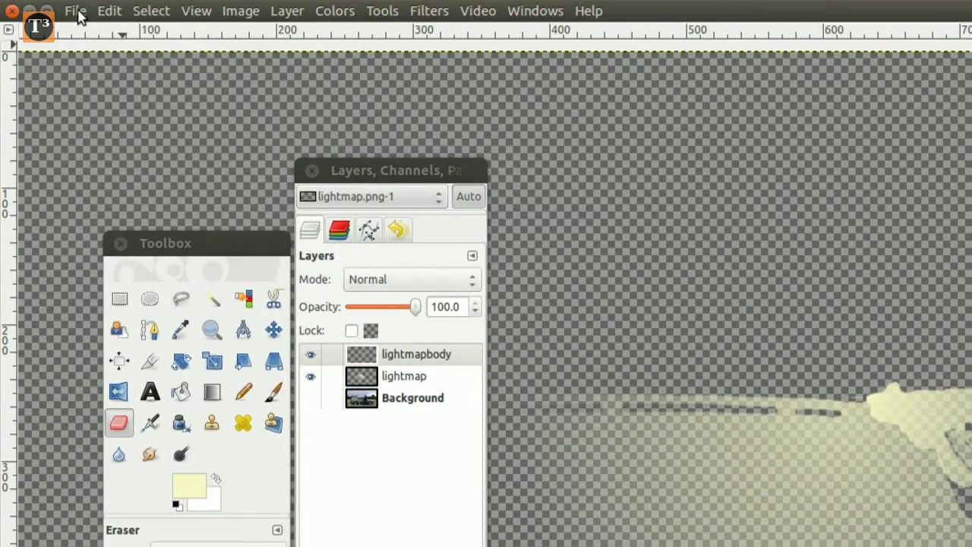
{"action": "left_click", "coordinate": [79, 15]}
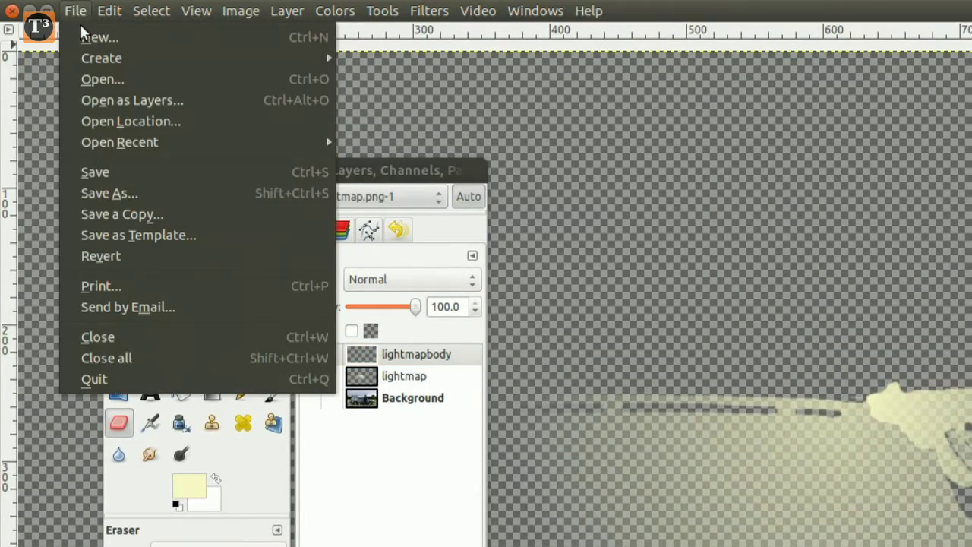
{"action": "left_click", "coordinate": [132, 172]}
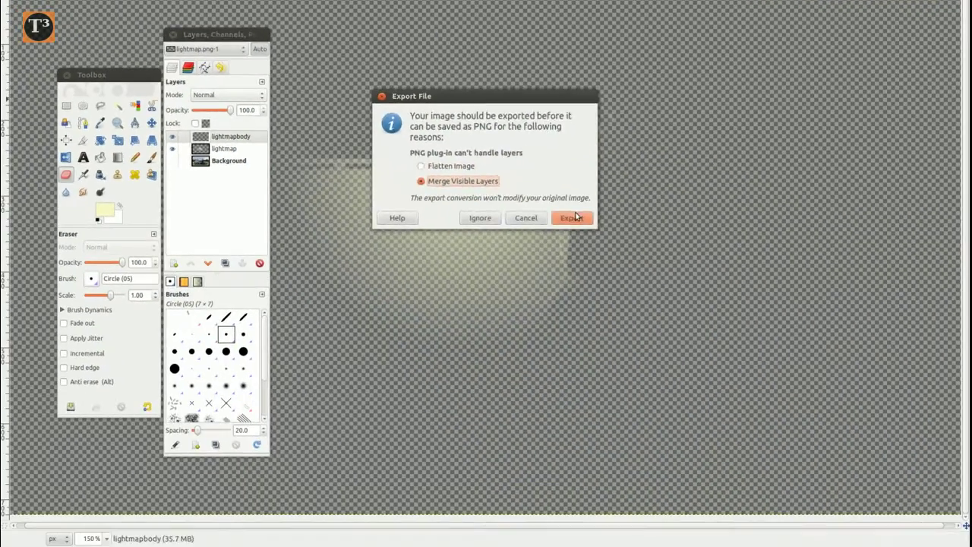
{"action": "left_click", "coordinate": [576, 217]}
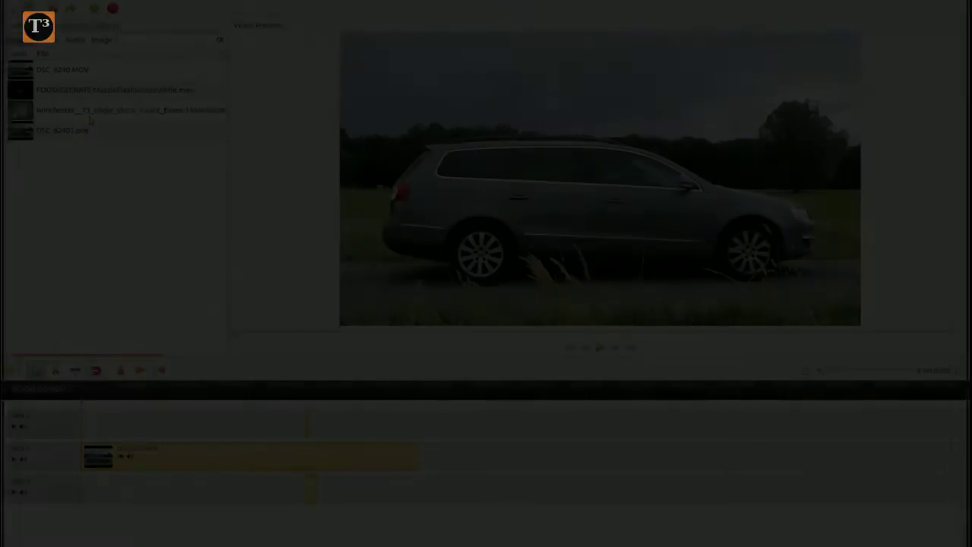
Step: Import lightmap.png from the Desktop into the video project's files
{"action": "right_click", "coordinate": [88, 170]}
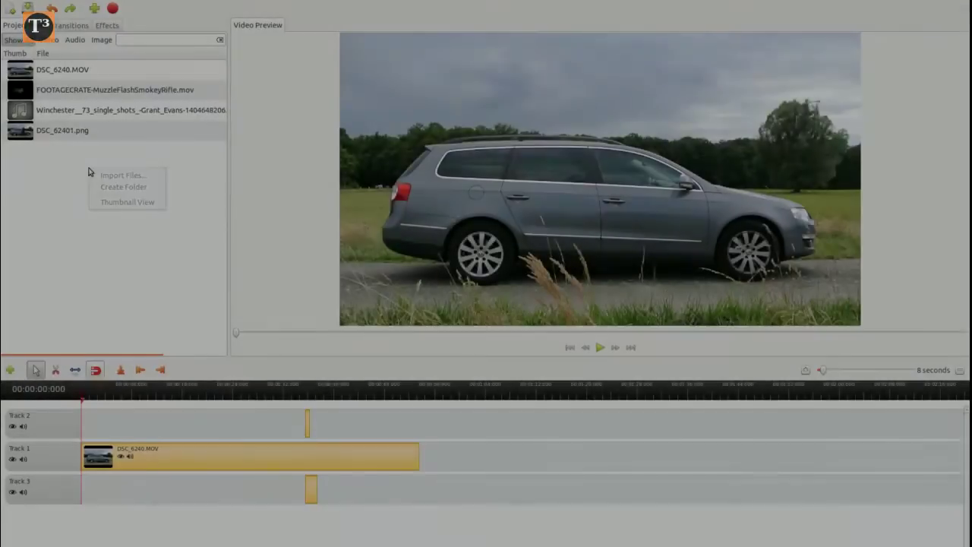
{"action": "left_click", "coordinate": [122, 176]}
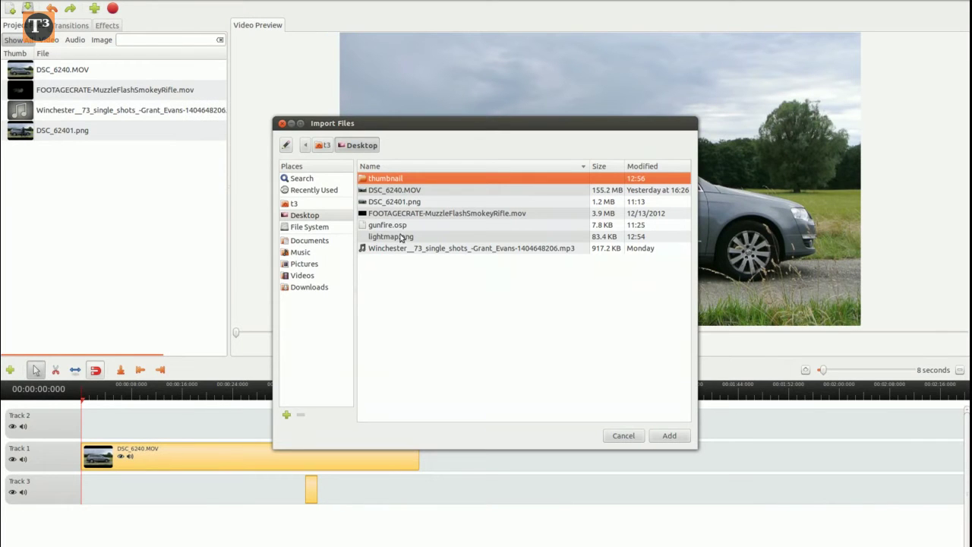
{"action": "left_click", "coordinate": [402, 238]}
{"action": "left_click", "coordinate": [668, 435]}
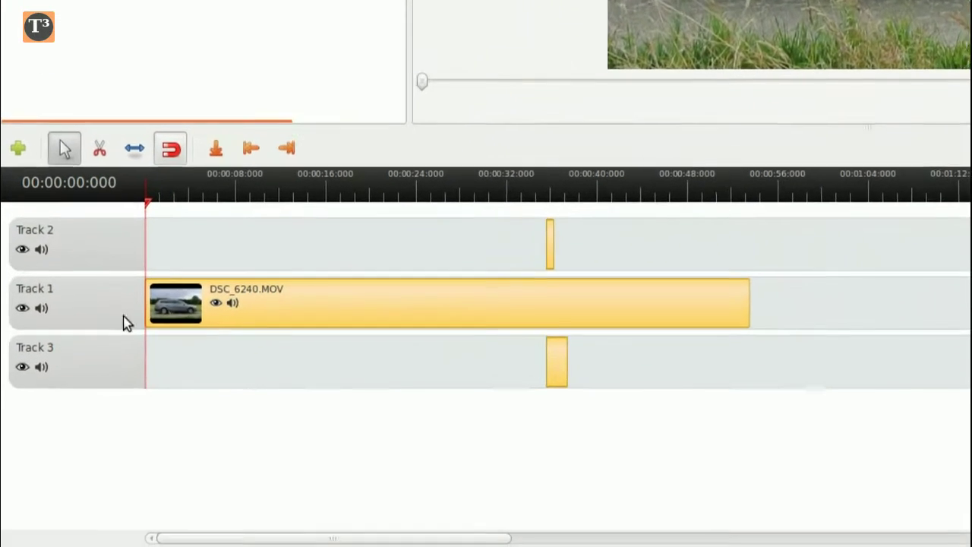
Step: Add a new track above Track 1 and place lightmap.png on it at about 35 seconds, near the muzzle flash clip
{"action": "right_click", "coordinate": [67, 465]}
{"action": "left_click", "coordinate": [195, 320]}
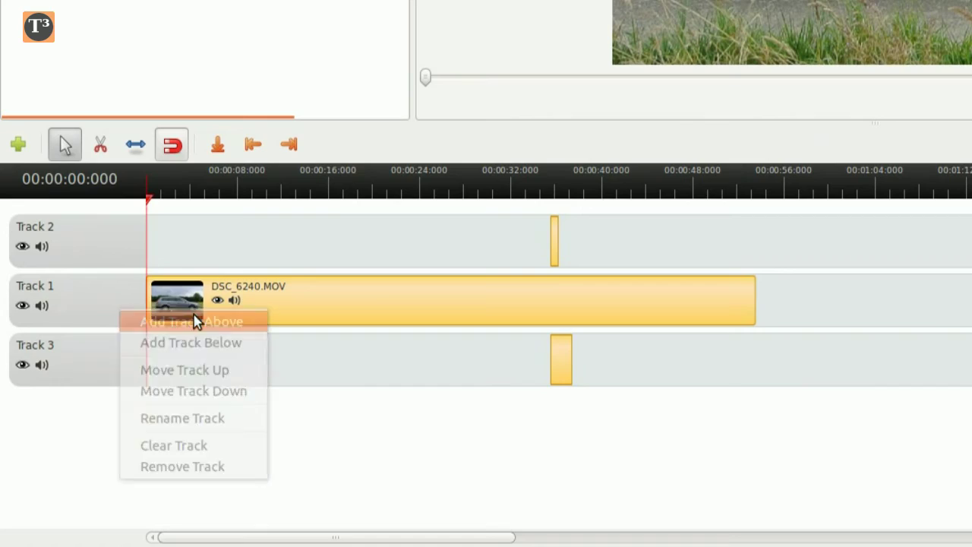
{"action": "left_click_drag", "start_coordinate": [32, 61], "coordinate": [392, 411]}
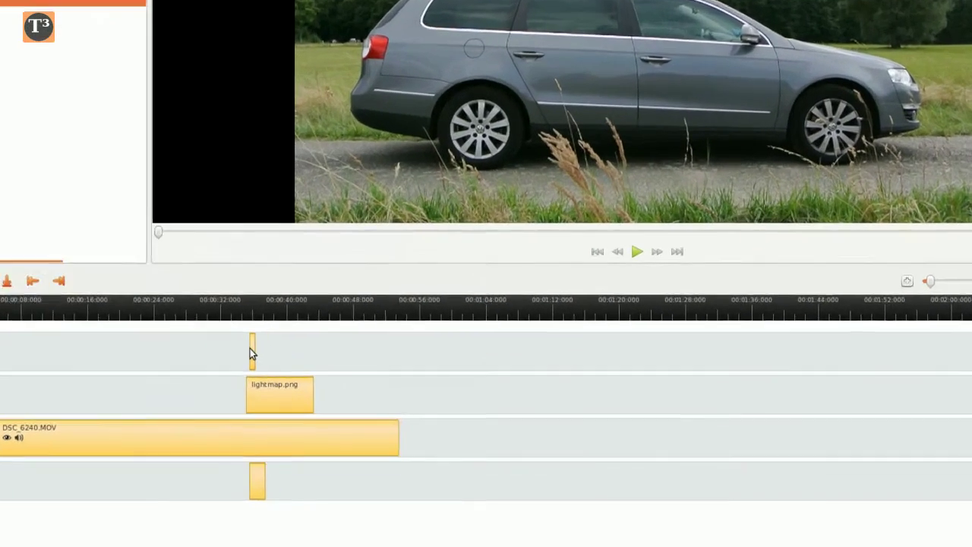
Step: Copy the timeline position value from the muzzle flash clip's properties, leaving that clip's settings as they are
{"action": "right_click", "coordinate": [252, 342]}
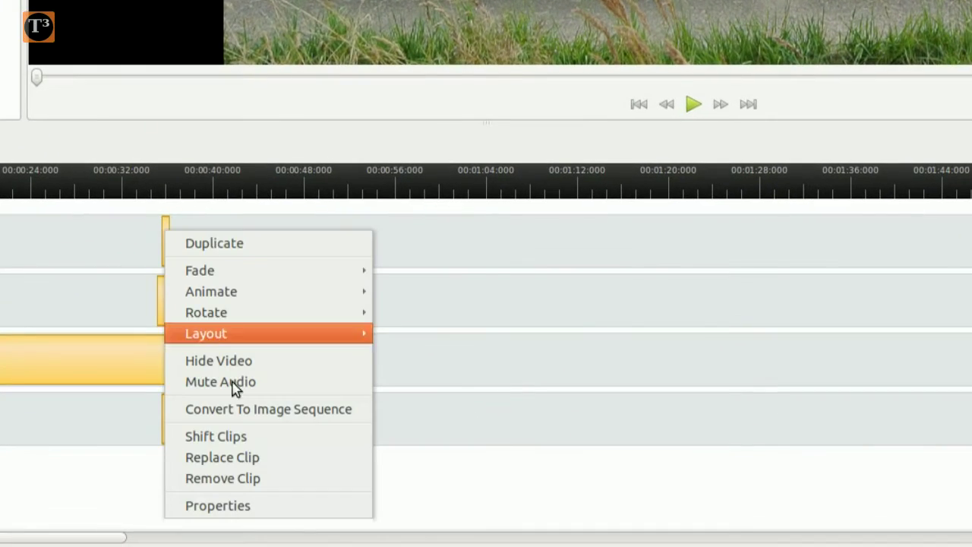
{"action": "left_click", "coordinate": [313, 541]}
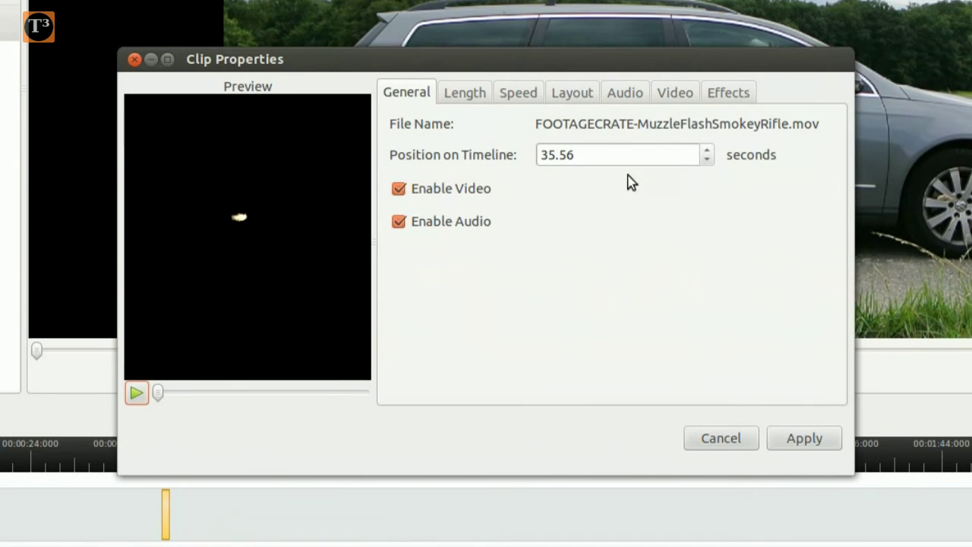
{"action": "double_click", "coordinate": [623, 156]}
{"action": "key", "text": "ctrl+c"}
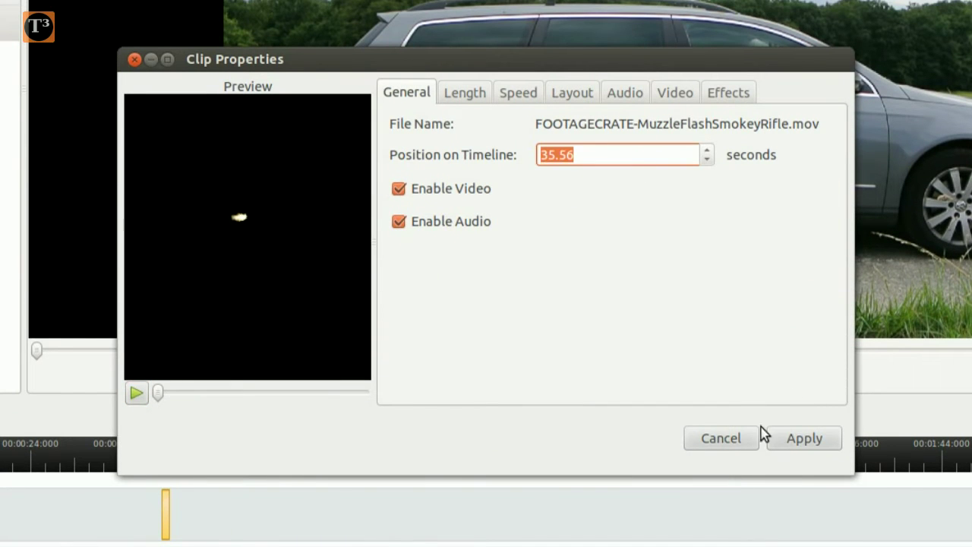
{"action": "left_click", "coordinate": [734, 444]}
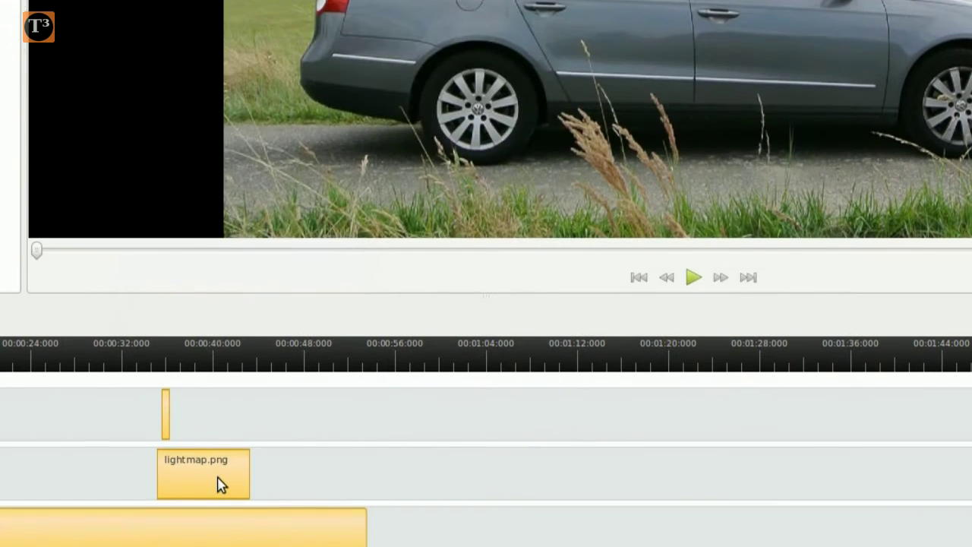
Step: Set the lightmap.png clip's position on the timeline to 35.51 seconds, starting from the copied muzzle flash position
{"action": "right_click", "coordinate": [218, 480]}
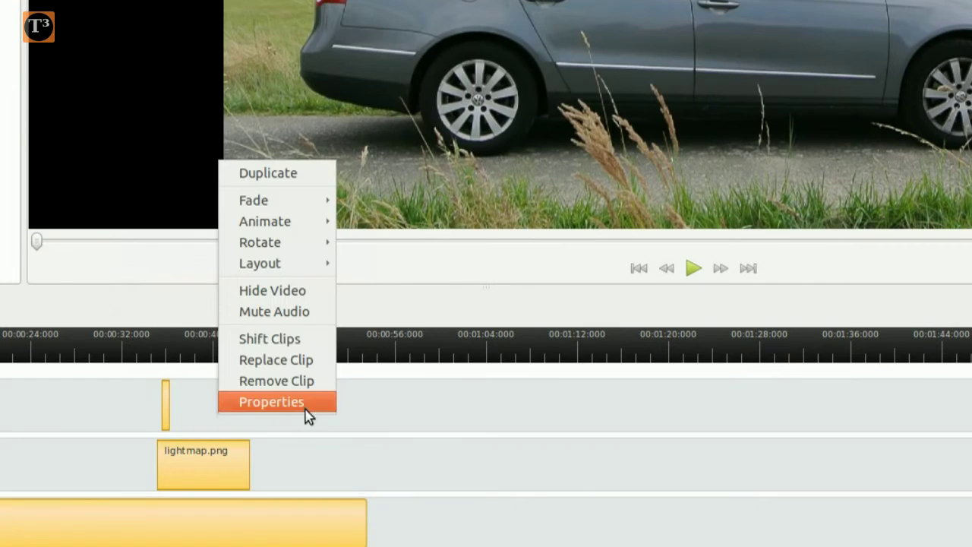
{"action": "left_click", "coordinate": [304, 406]}
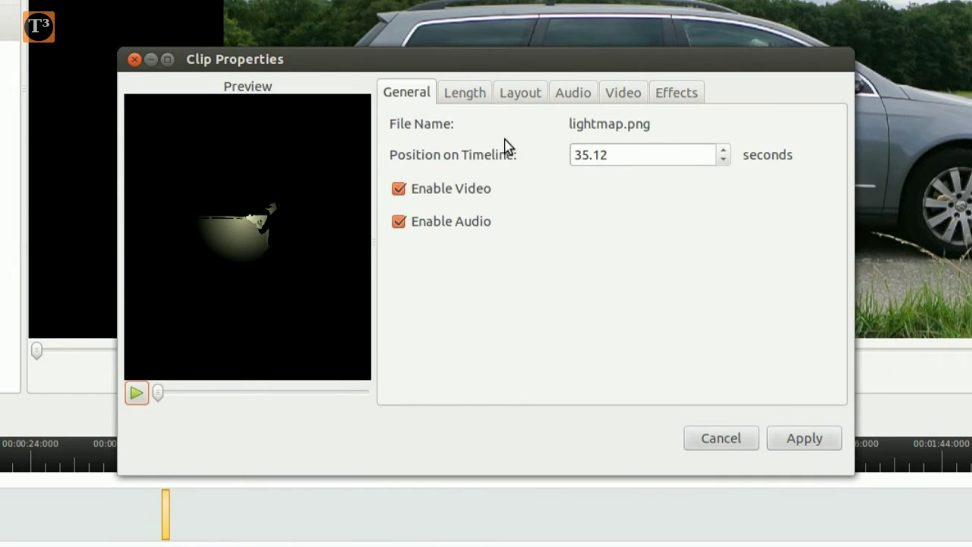
{"action": "left_click_drag", "start_coordinate": [608, 155], "coordinate": [560, 163]}
{"action": "key", "text": "ctrl+v"}
{"action": "key", "text": "shift+Left"}
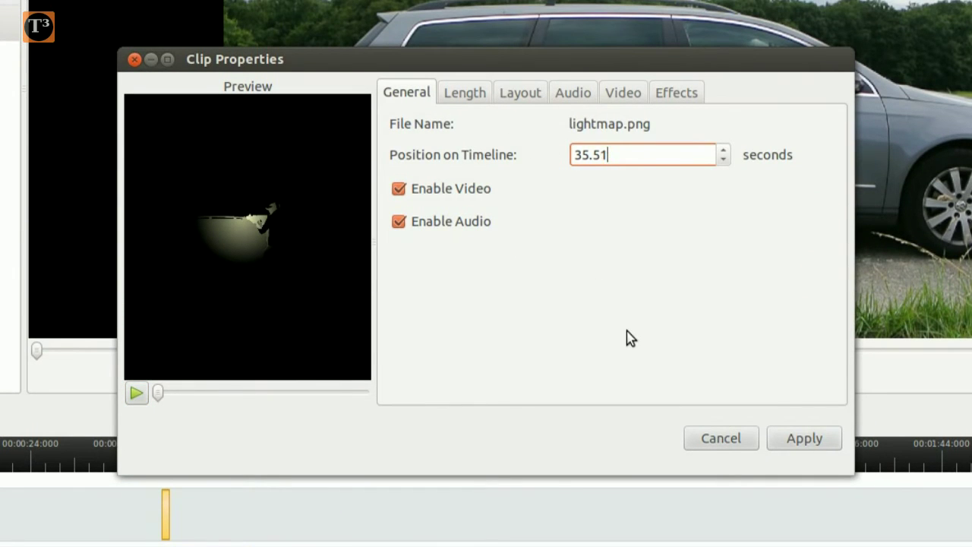
Step: Set the out point of the lightmap.png clip to 0.1 seconds
{"action": "left_click", "coordinate": [462, 95]}
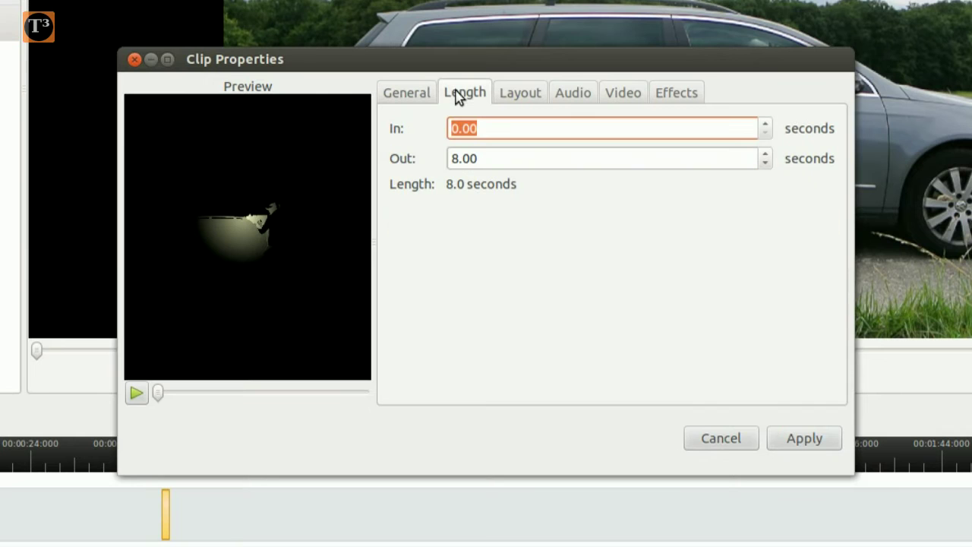
{"action": "left_click_drag", "start_coordinate": [490, 162], "coordinate": [446, 161]}
{"action": "type", "text": "0.1"}
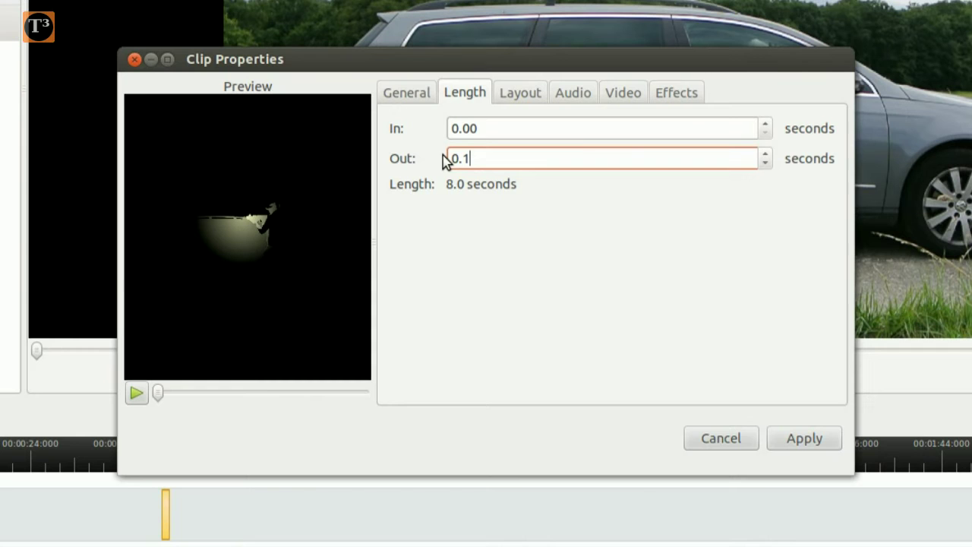
Step: Enable video fade in and fade out on the lightmap.png clip, set both to 0.05 seconds, and apply the clip properties
{"action": "left_click", "coordinate": [628, 97]}
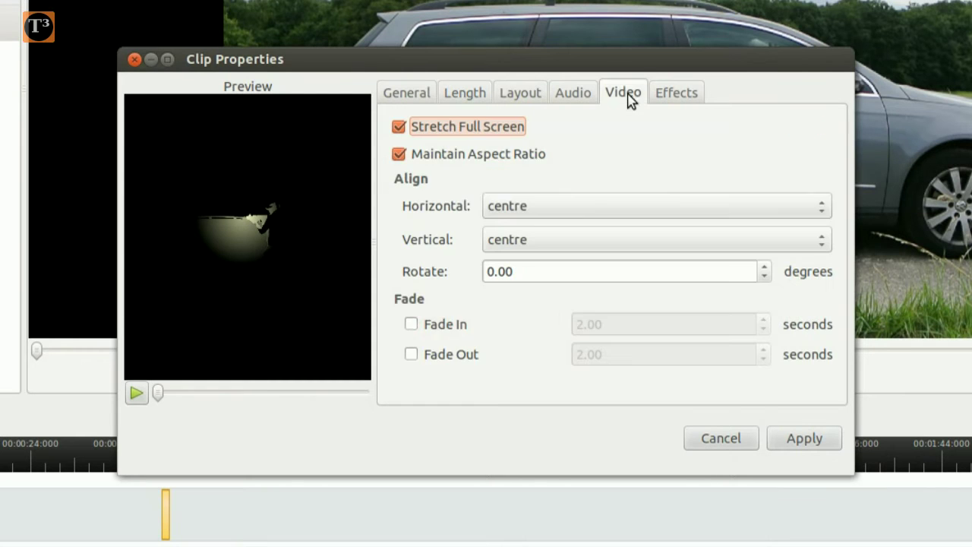
{"action": "left_click", "coordinate": [448, 324]}
{"action": "left_click", "coordinate": [453, 351]}
{"action": "left_click", "coordinate": [589, 326]}
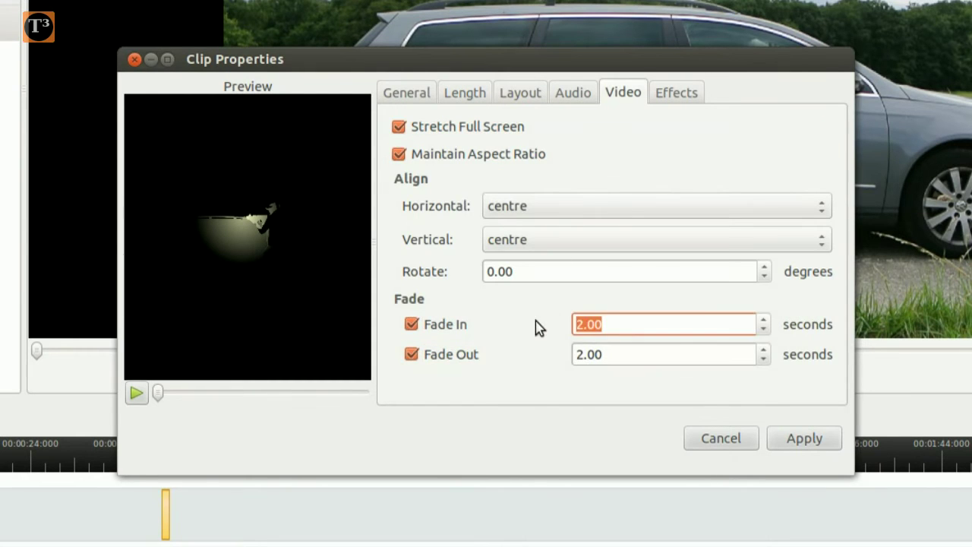
{"action": "type", "text": "0.05"}
{"action": "key", "text": "Tab"}
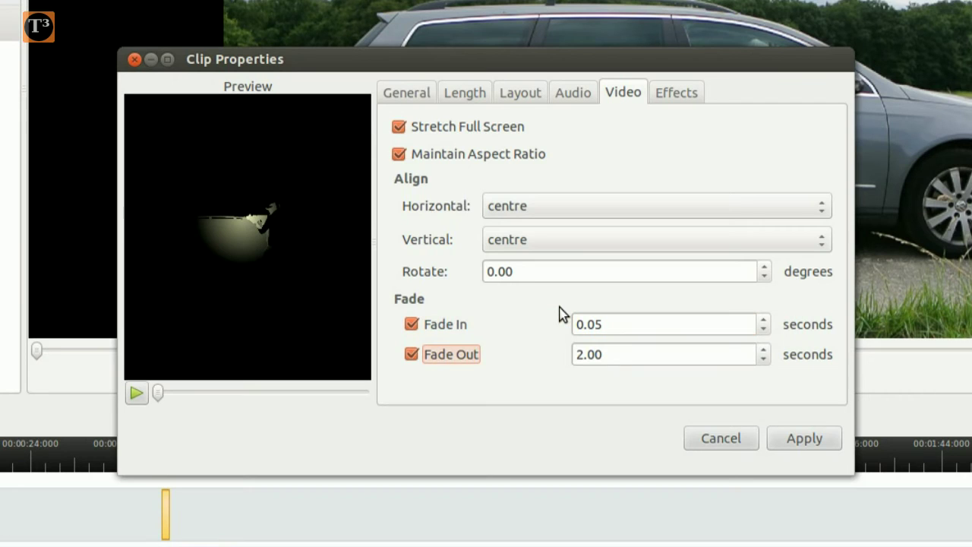
{"action": "key", "text": "Tab"}
{"action": "type", "text": "0"}
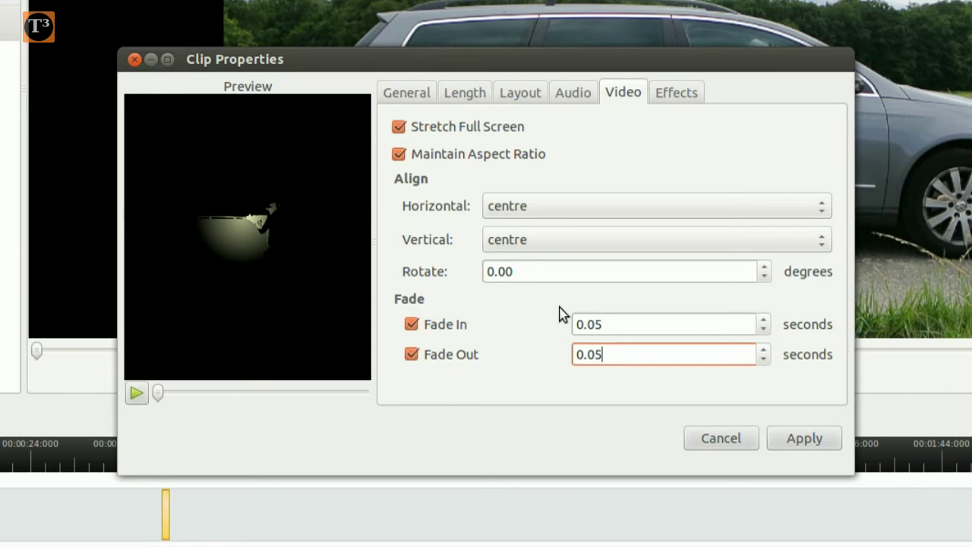
{"action": "left_click", "coordinate": [808, 439]}
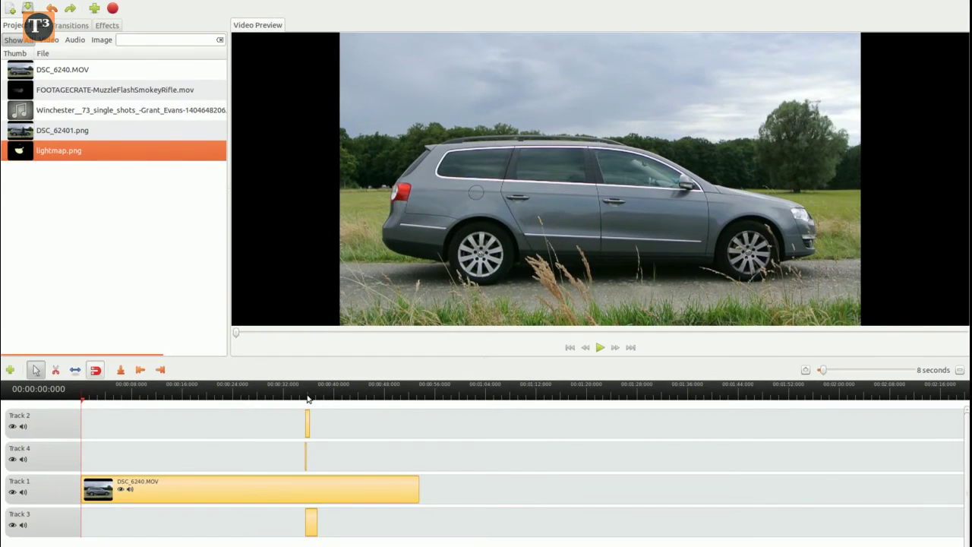
Step: Examine the frames around the gunshot at about 35 seconds to check the lightmap's timing, and return to the timeline's start
{"action": "left_click", "coordinate": [304, 399]}
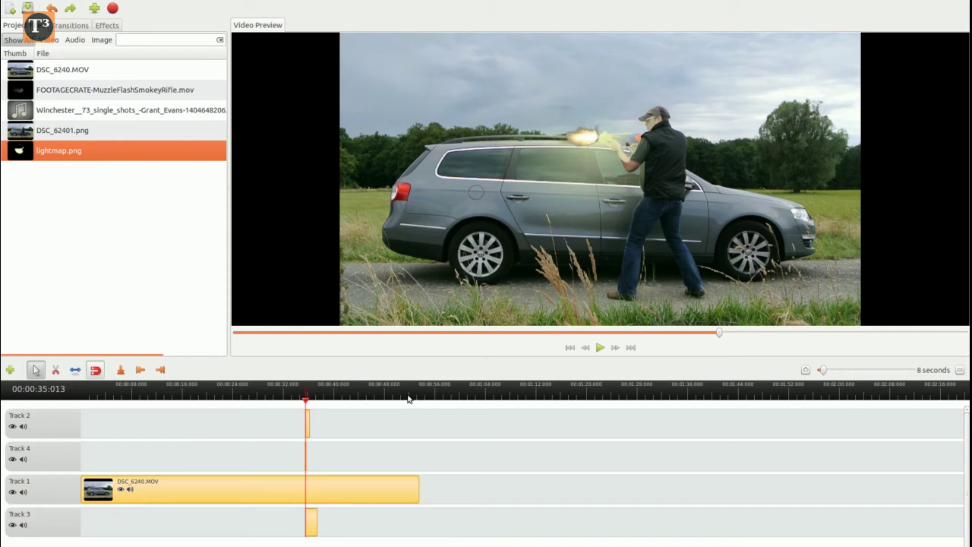
{"action": "key", "text": "Left"}
{"action": "key", "text": "Left"}
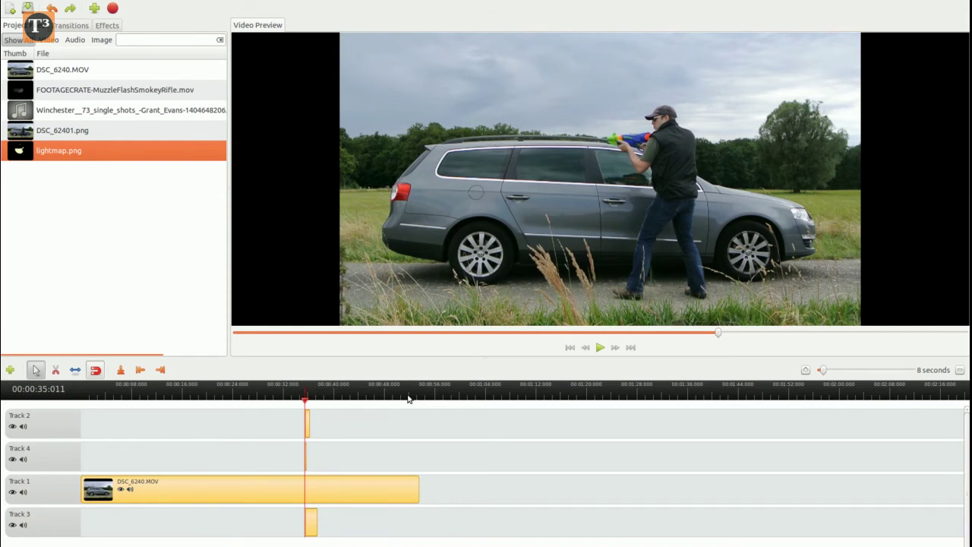
{"action": "key", "text": "Home"}
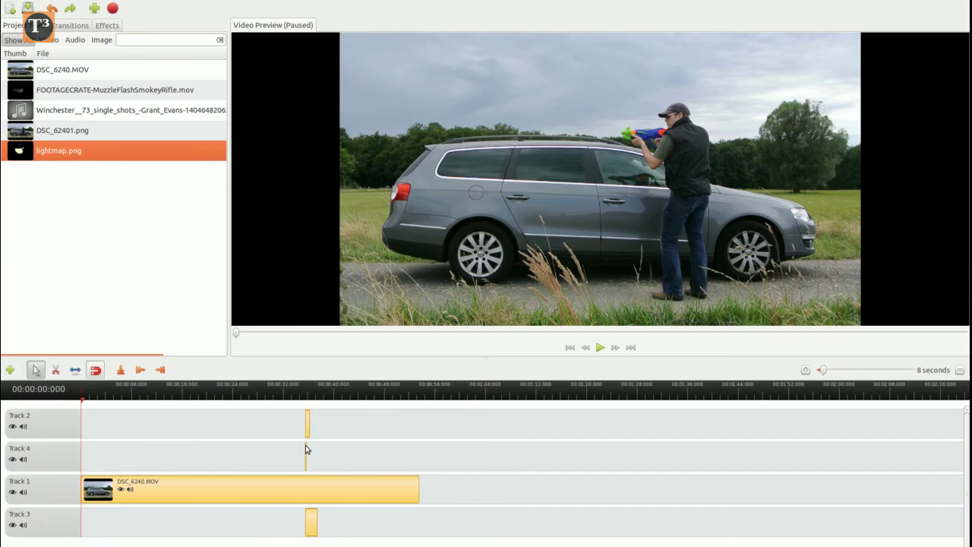
Step: Open the properties of the lightmap.png clip on Track 4
{"action": "right_click", "coordinate": [305, 449]}
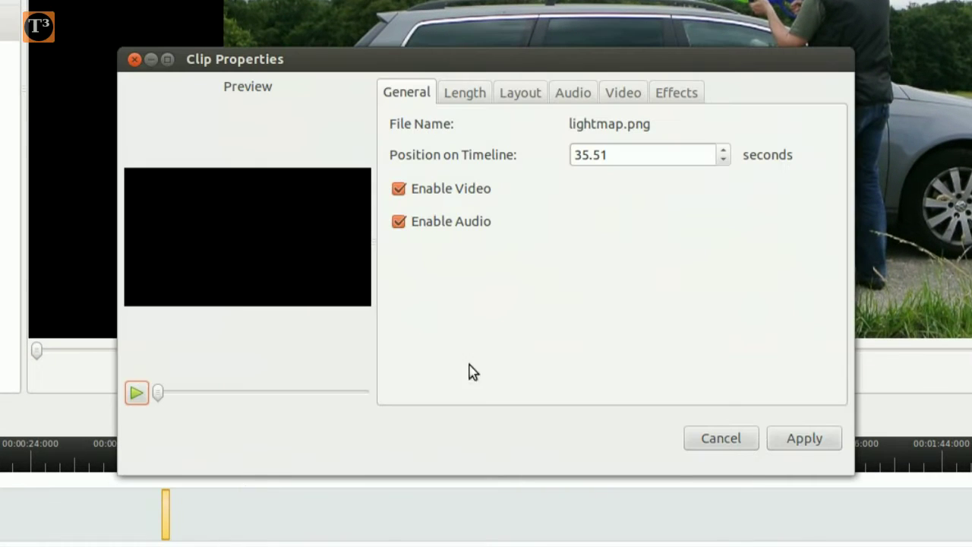